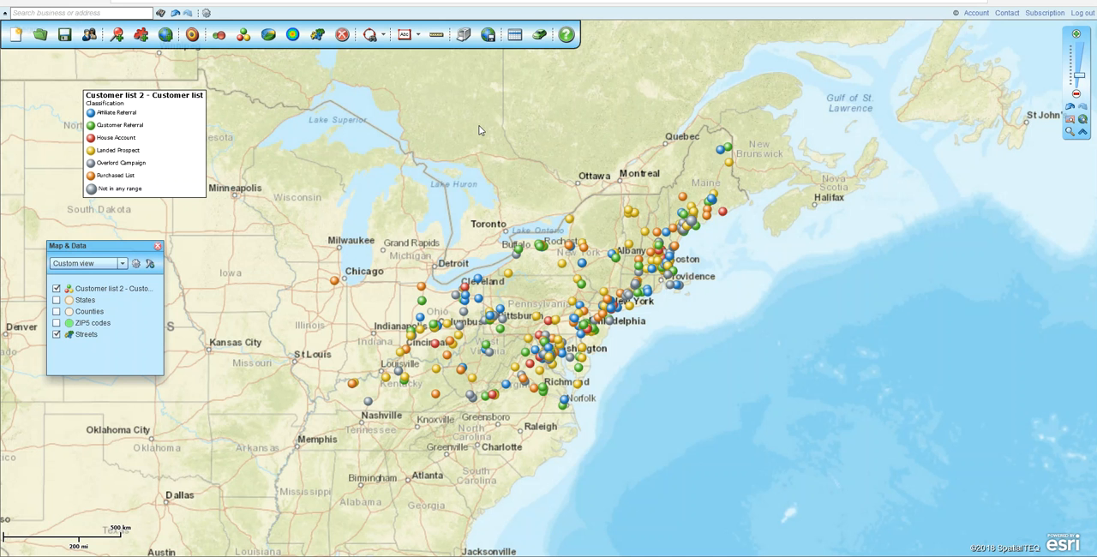
Open the Data window for the customer list and look over its selectable datasets and symbol choices
click(516, 36)
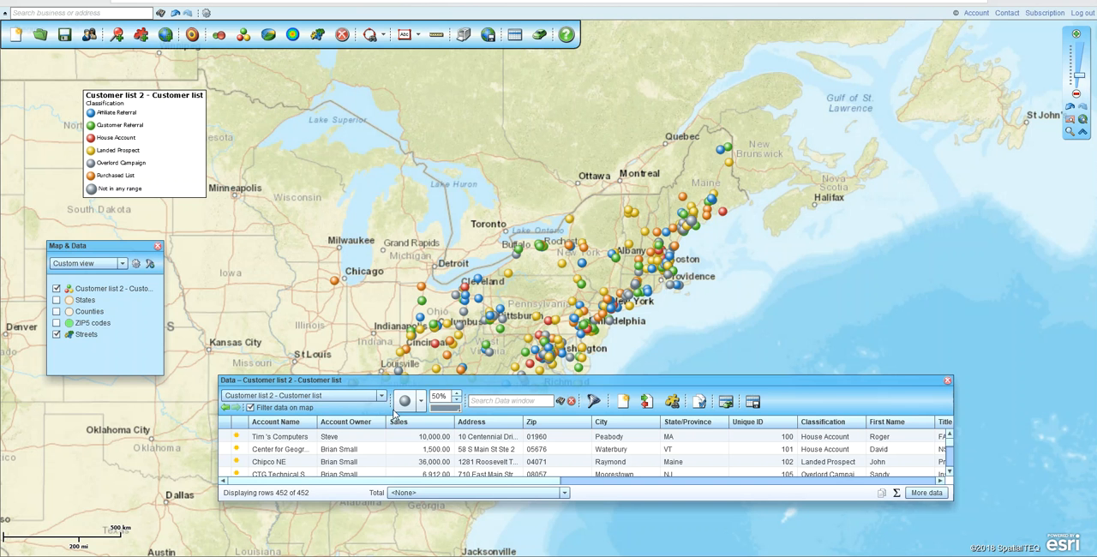
click(825, 439)
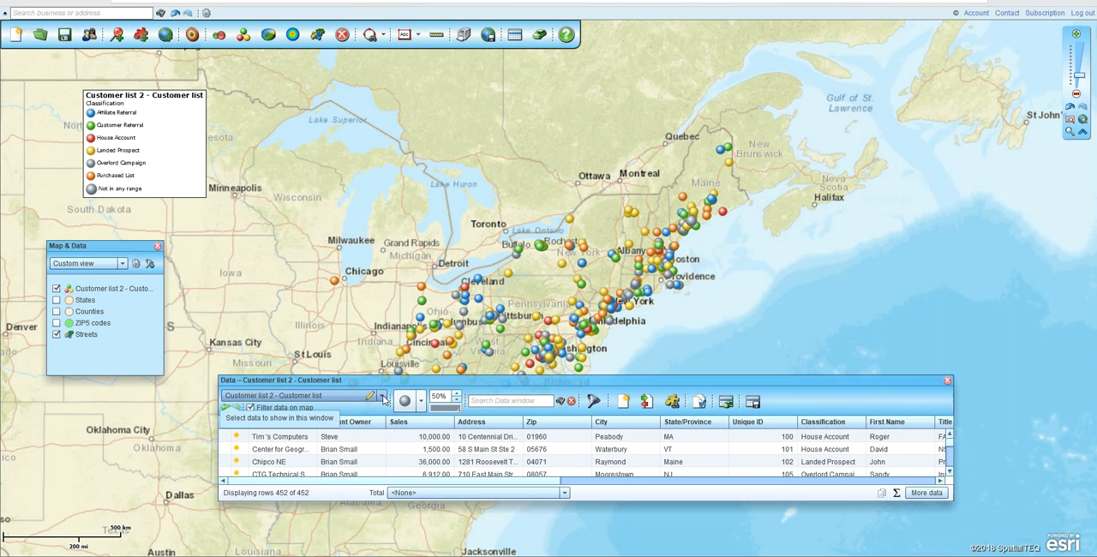
click(383, 398)
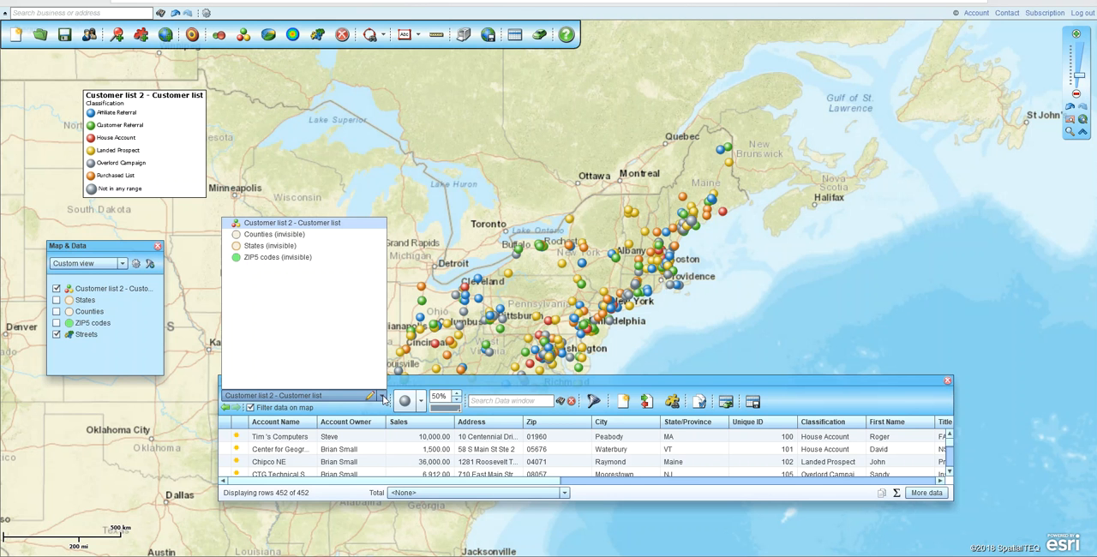
click(470, 382)
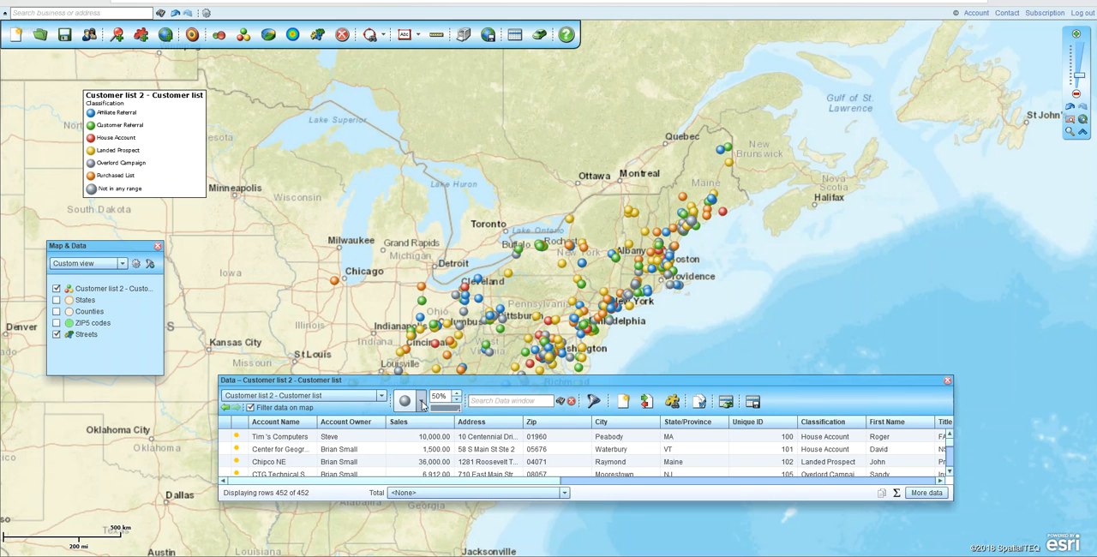
click(421, 402)
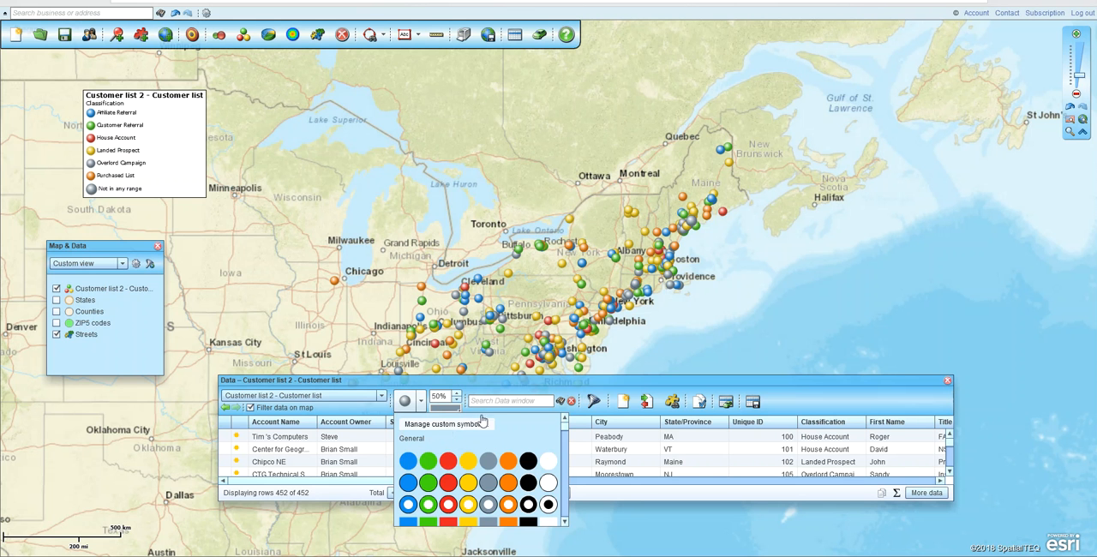
click(797, 388)
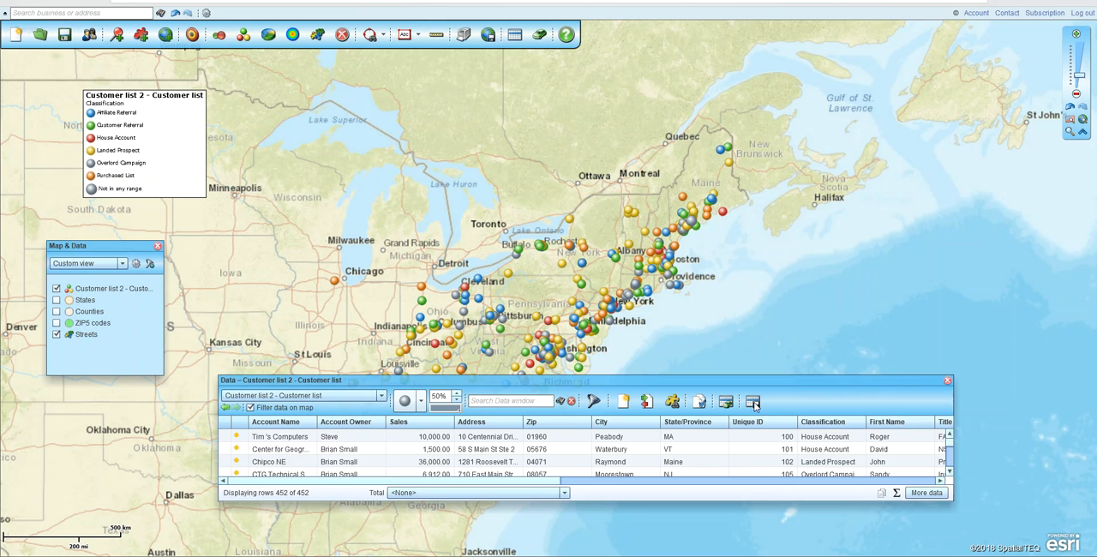
Start a row filter for the customer list and choose Classification as the column to filter
drag(743, 378, 745, 352)
click(595, 373)
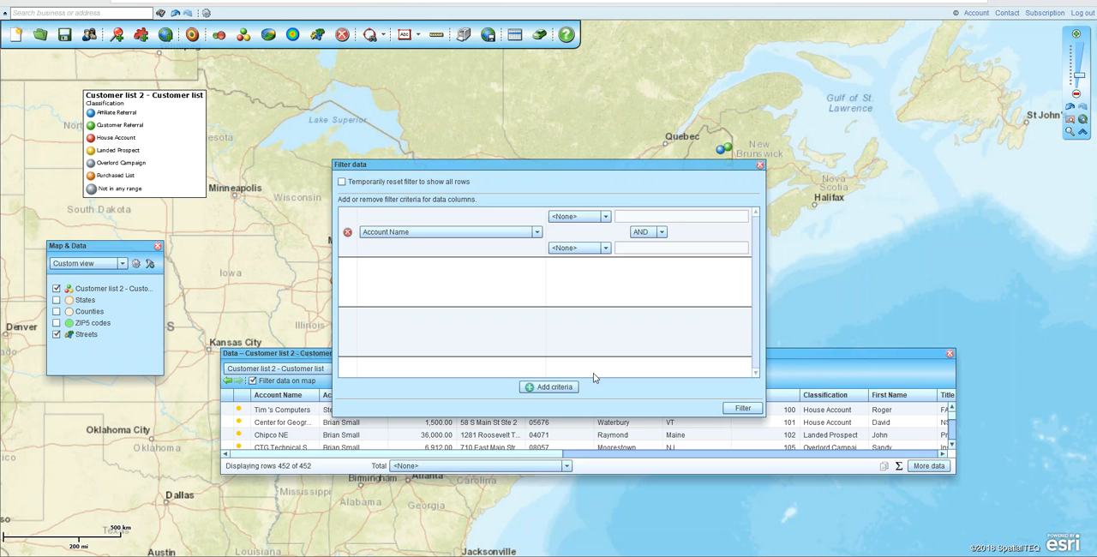
drag(590, 164, 562, 85)
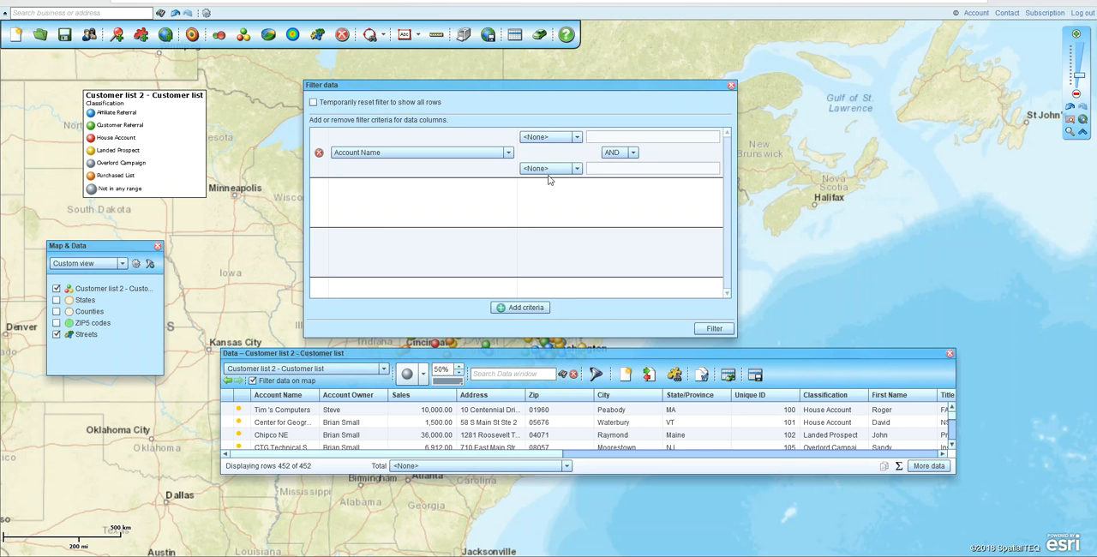
click(508, 153)
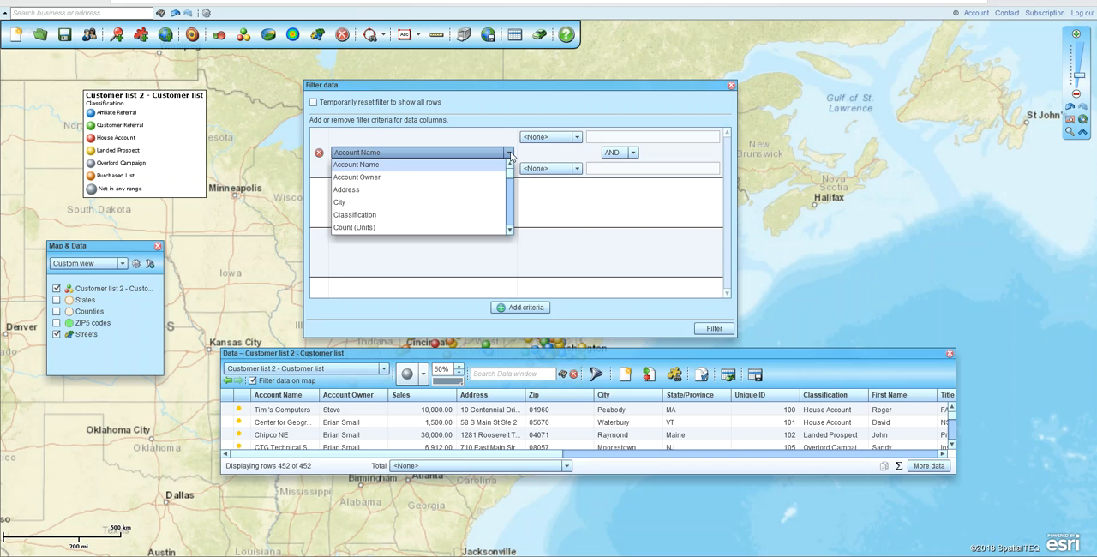
click(337, 215)
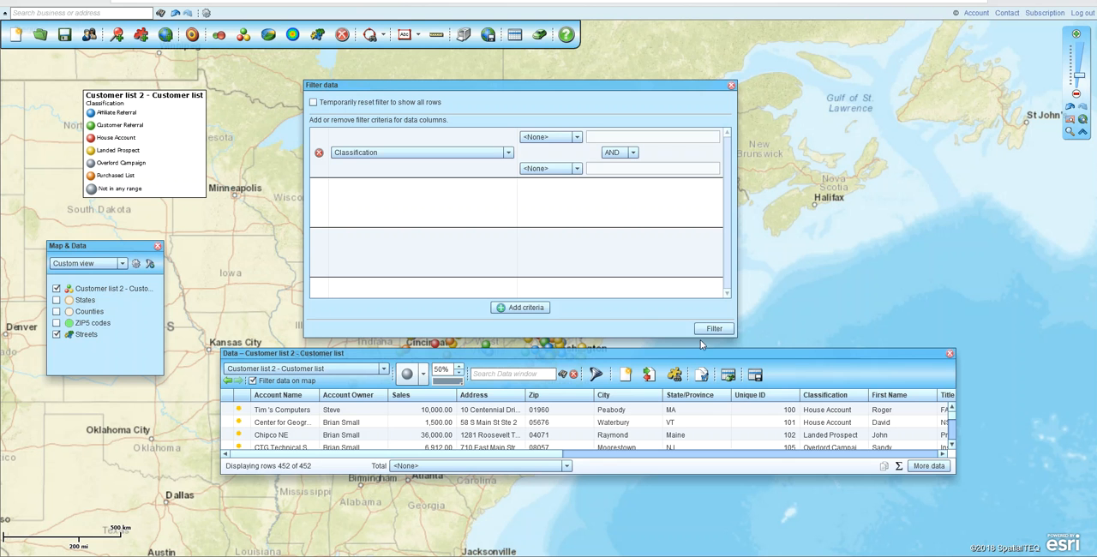
Set the Classification criterion to equal "House Account" and apply the filter
click(564, 139)
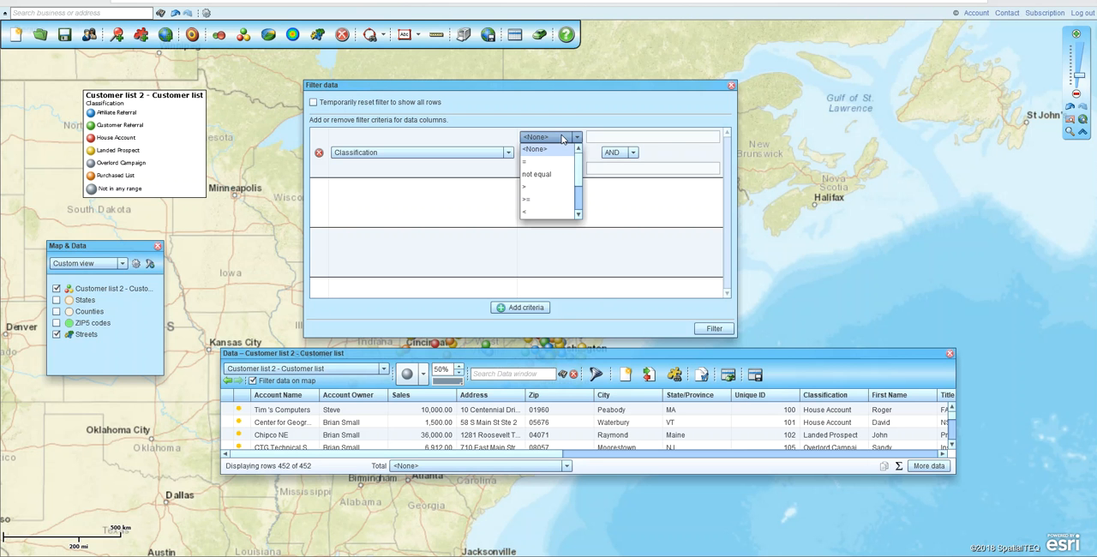
drag(579, 166, 581, 200)
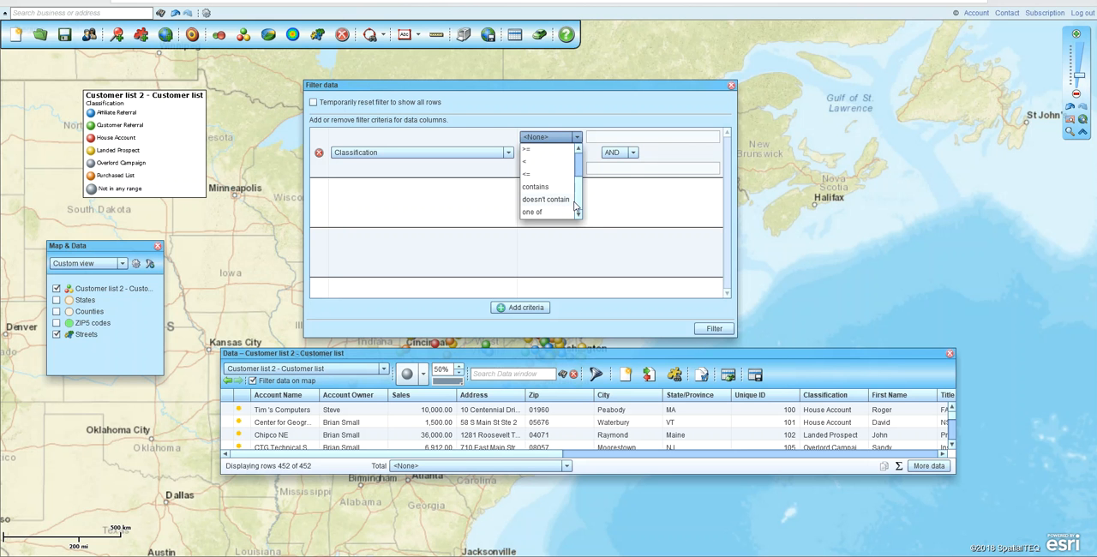
drag(578, 203, 579, 160)
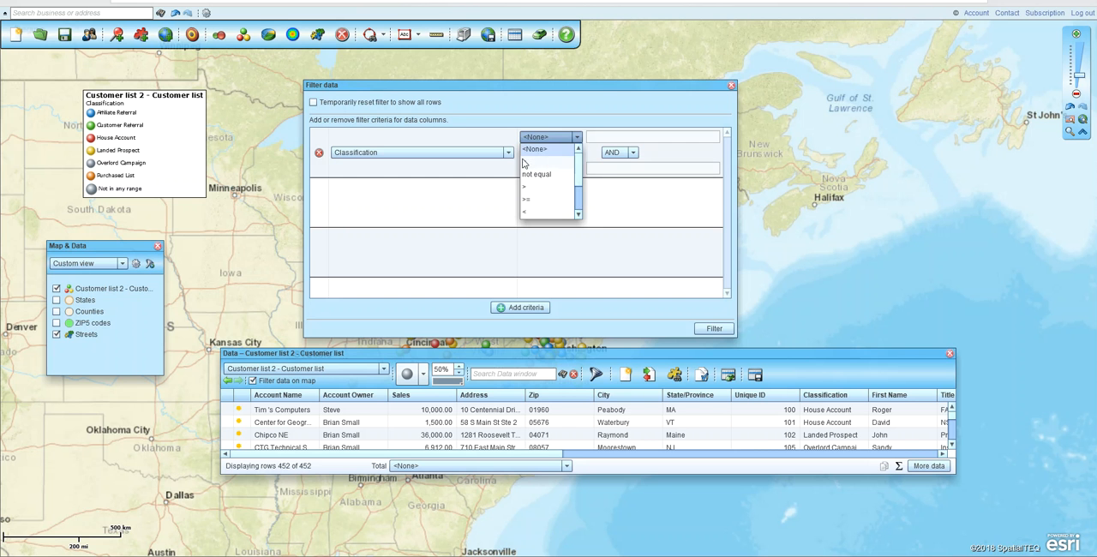
click(558, 162)
click(609, 137)
text(House Account)
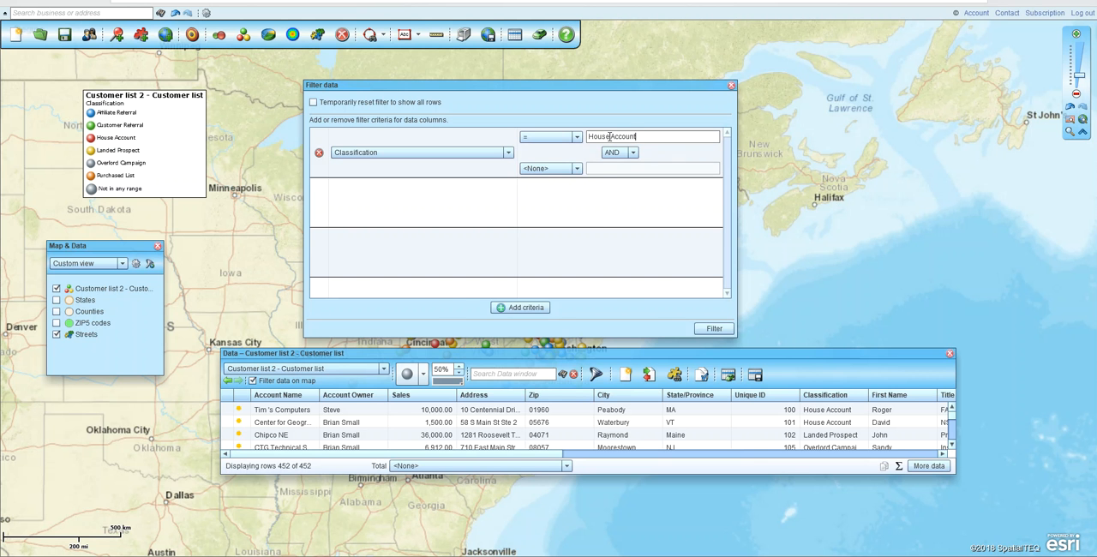
click(713, 329)
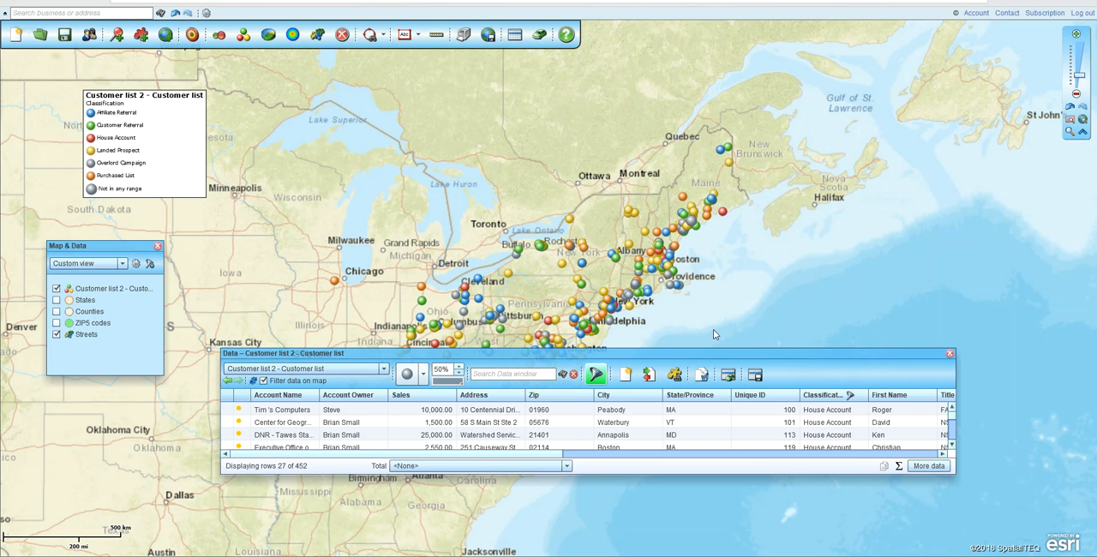
Update the map so it plots only the filtered House Account customers
key(ctrl)
key(ctrl)
key(ctrl)
key(ctrl)
key(ctrl)
key(ctrl)
click(264, 381)
click(254, 382)
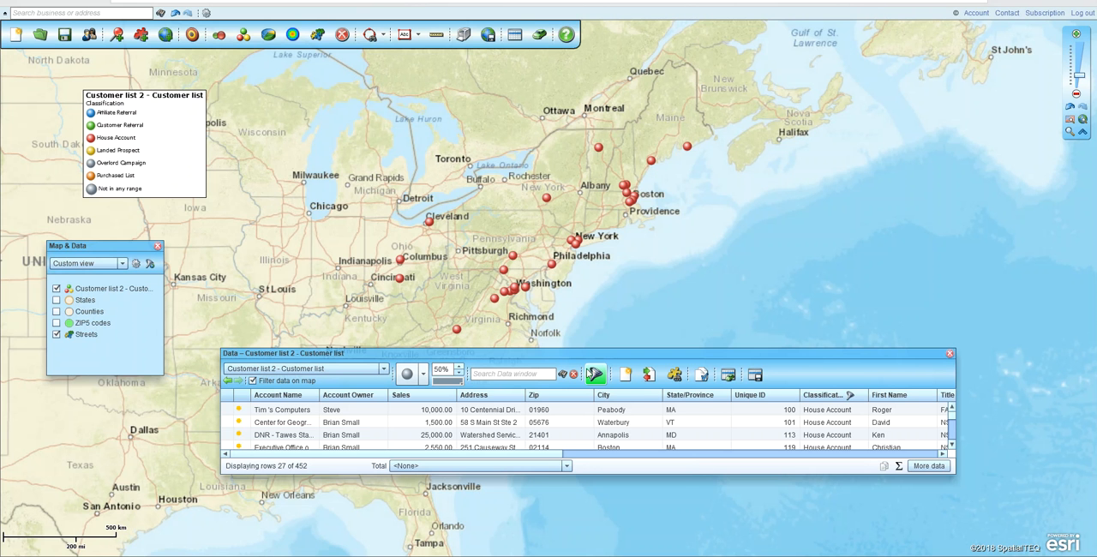
Add a second filter criterion on the State/Province column alongside the Classification criterion
click(596, 375)
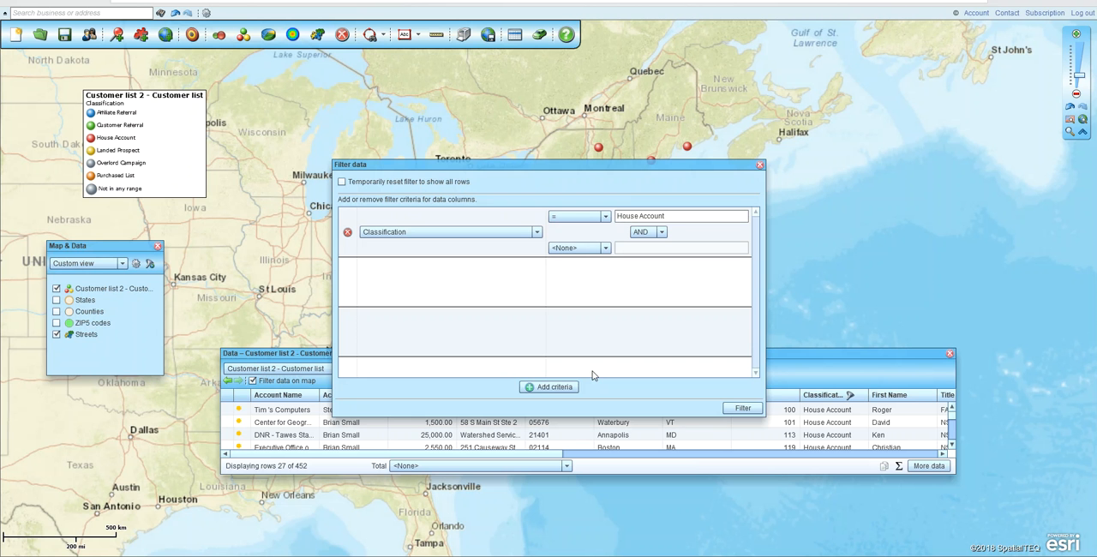
click(547, 388)
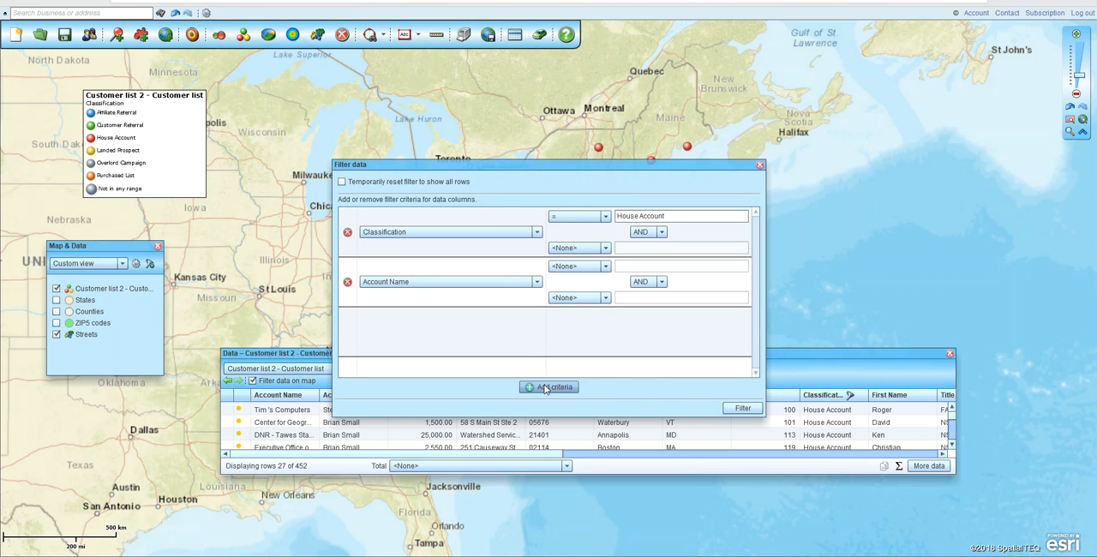
drag(601, 173, 816, 88)
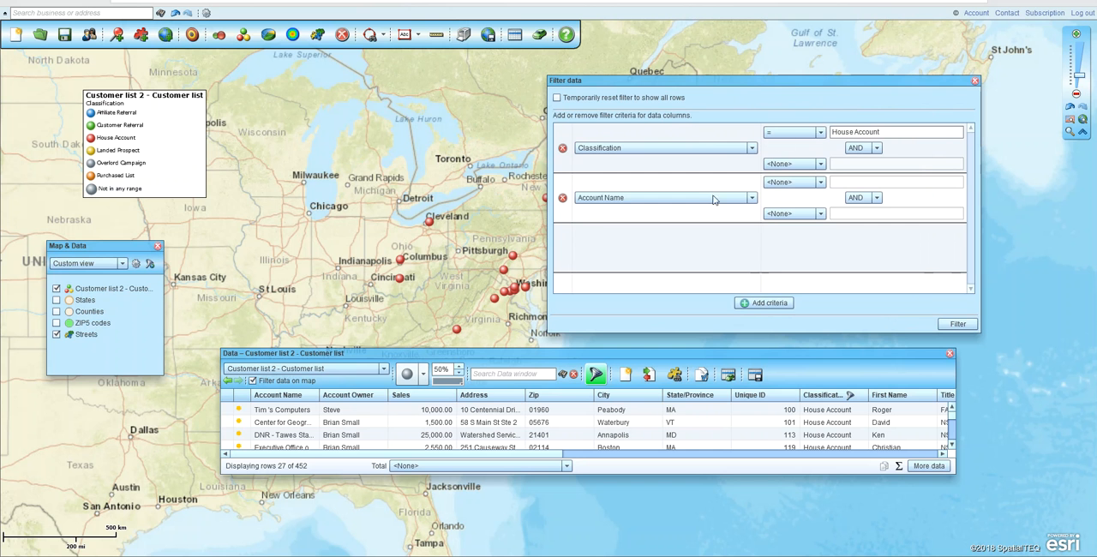
click(688, 198)
drag(753, 221, 747, 263)
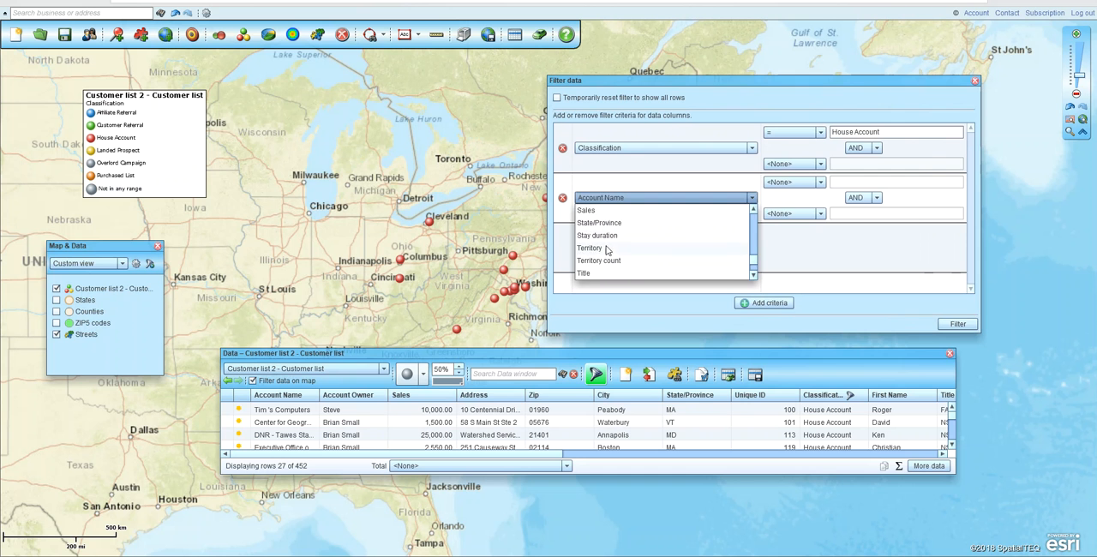
click(600, 225)
Set the State/Province criterion to equal "OH", apply the filter, and update the map with the filtered customers
click(797, 183)
click(783, 204)
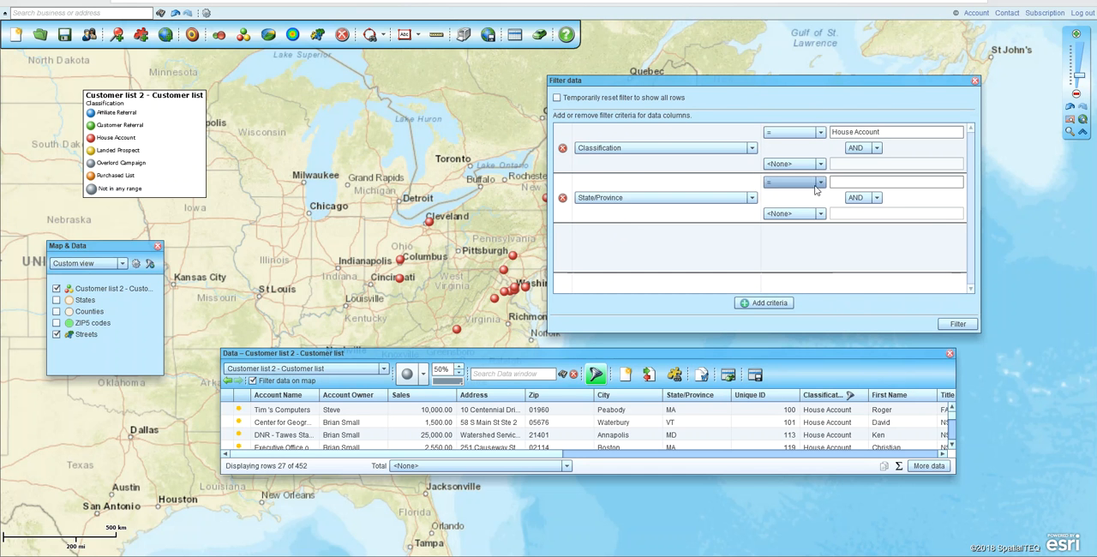
click(832, 182)
text(OH)
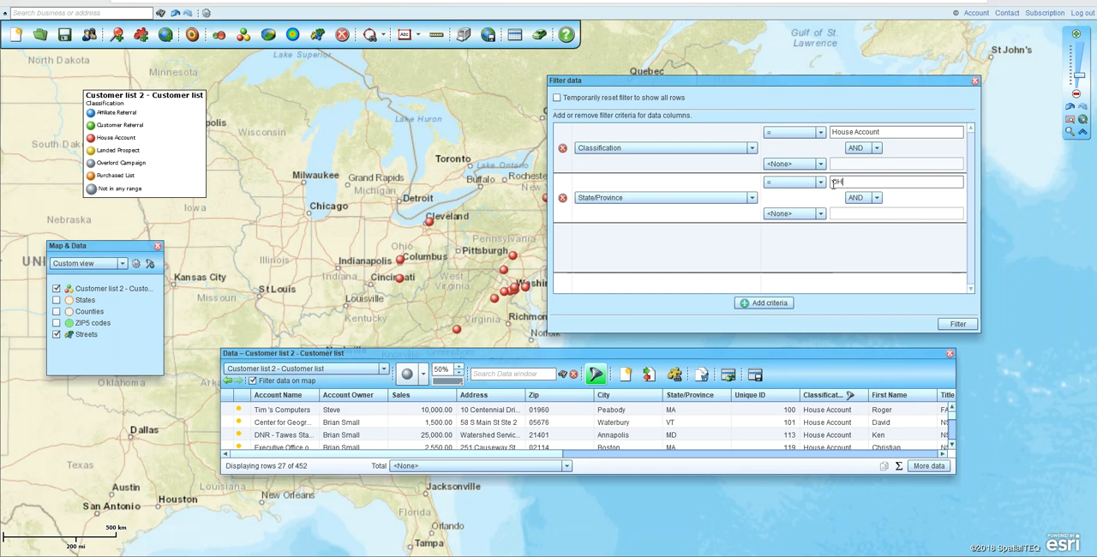
click(953, 324)
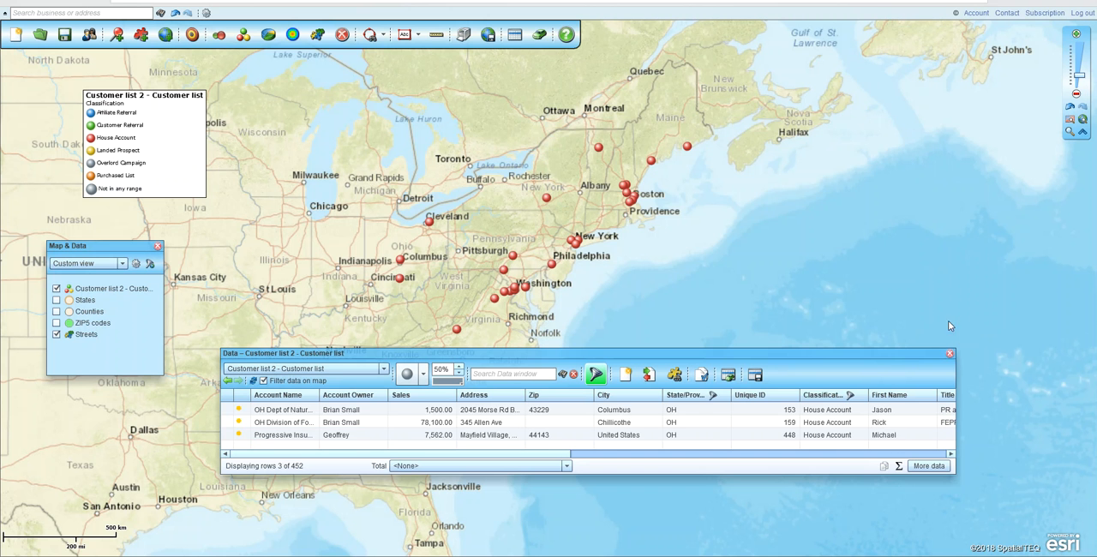
click(301, 433)
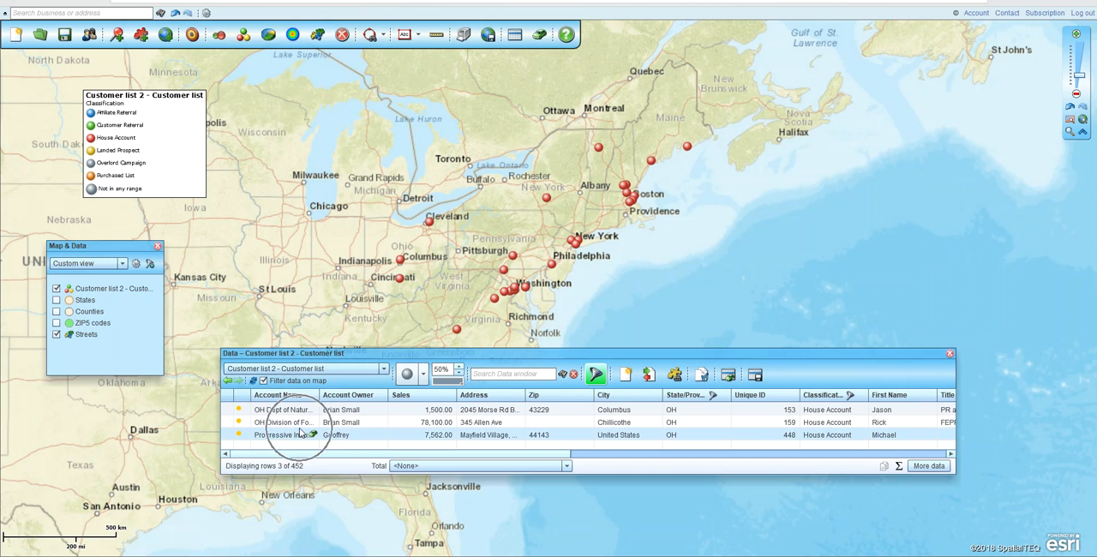
click(254, 382)
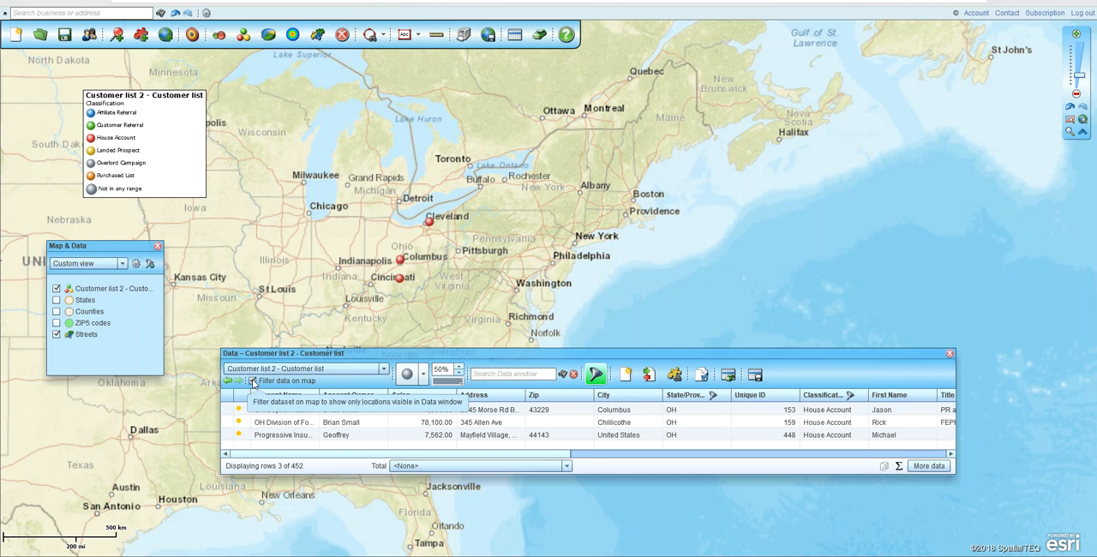
Create a new marketing list named "House Accounts in OH" from the filtered rows and check for it among the selectable datasets
click(753, 379)
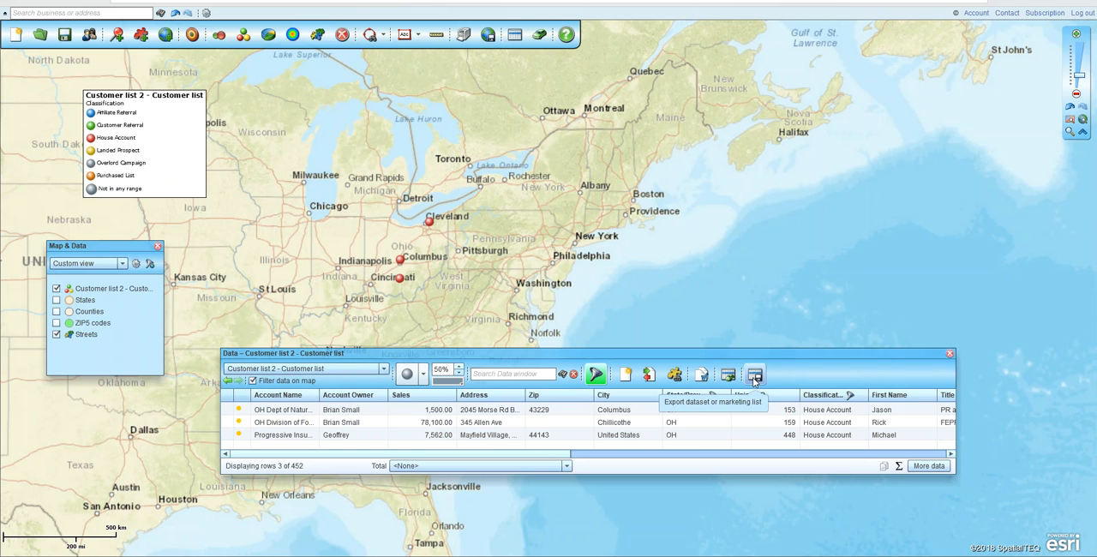
click(651, 381)
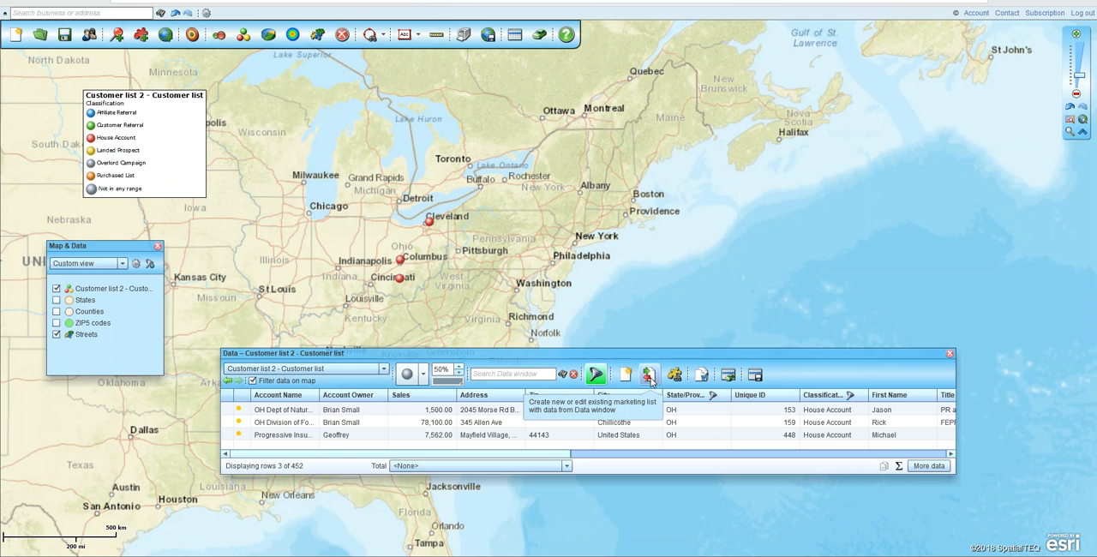
click(650, 378)
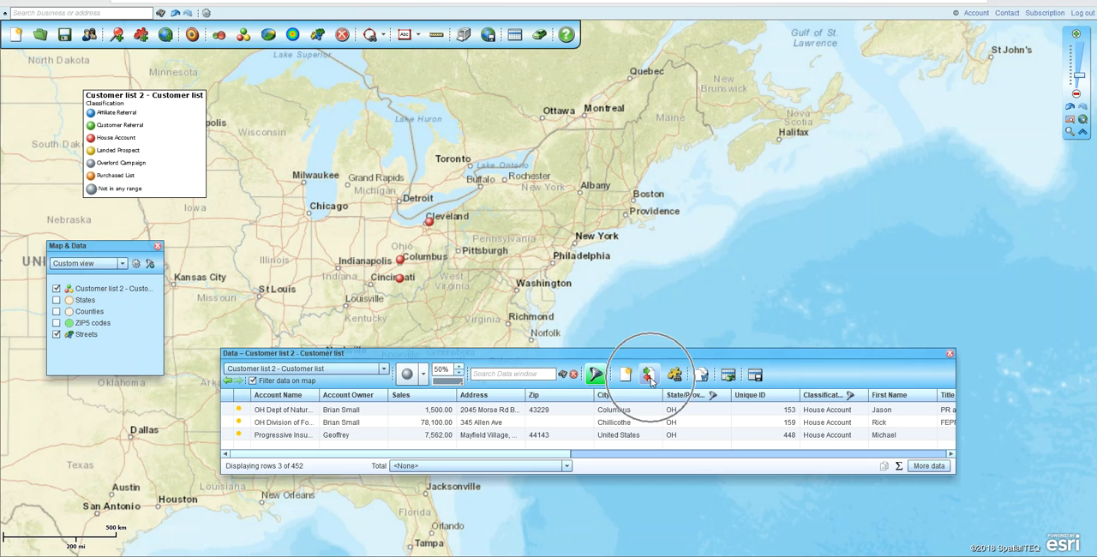
click(447, 233)
click(667, 382)
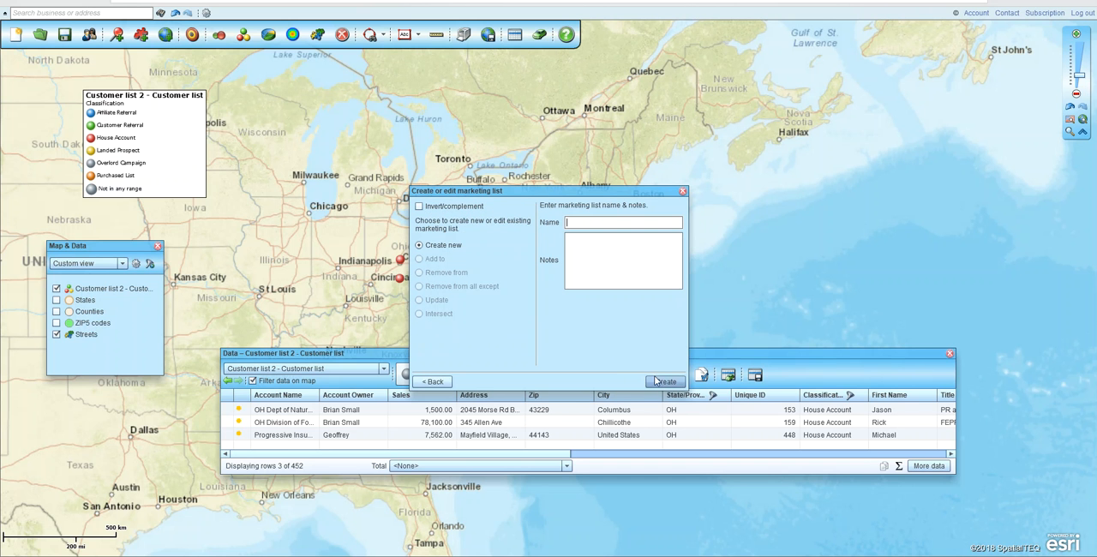
click(581, 222)
text(House Accounts in OH)
click(666, 381)
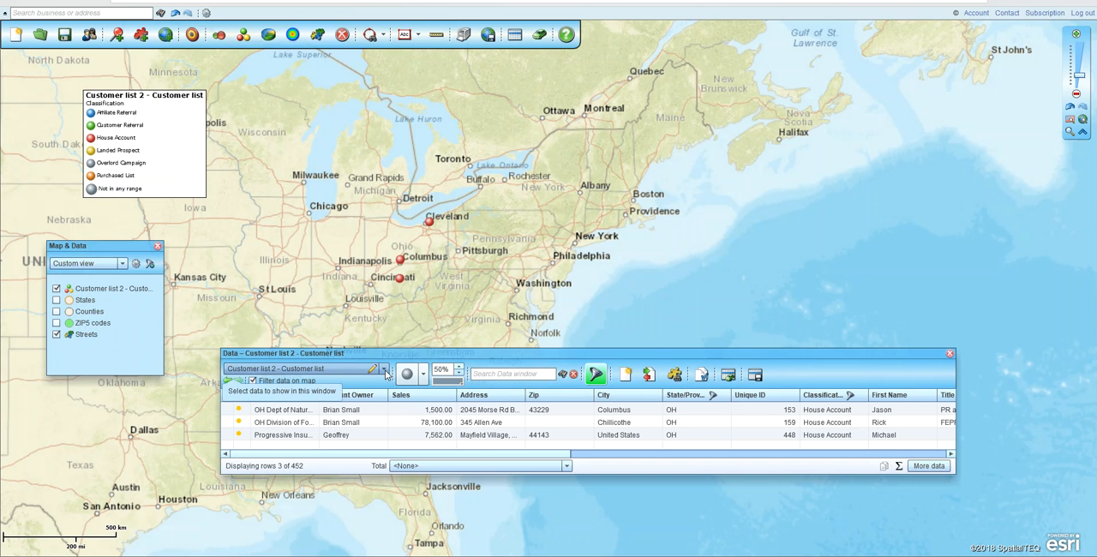
click(326, 370)
click(330, 395)
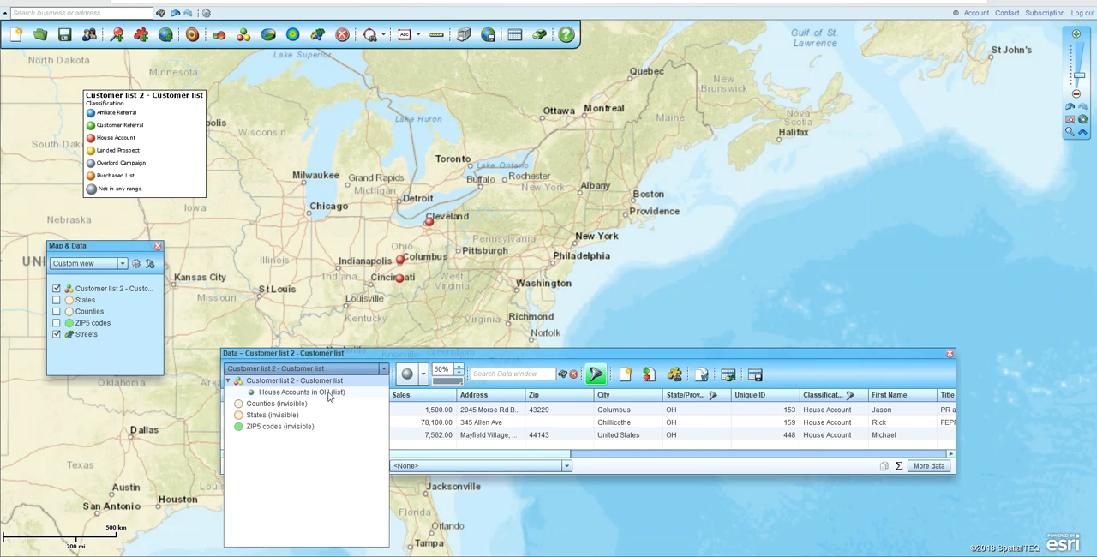
Remove the Classification and State/Province filter criteria and update the map to plot all customers
click(597, 374)
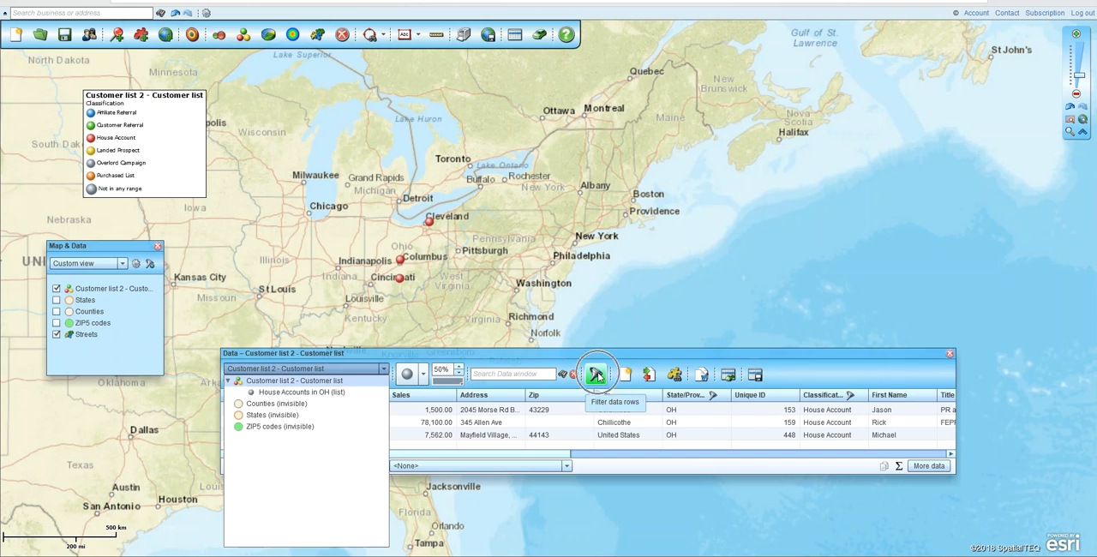
click(347, 231)
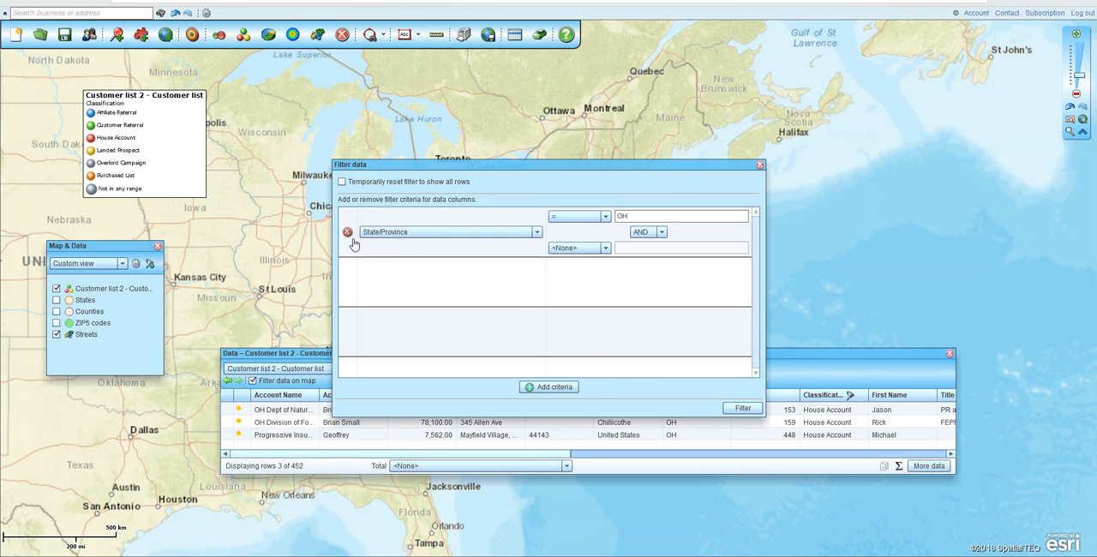
click(347, 231)
click(742, 409)
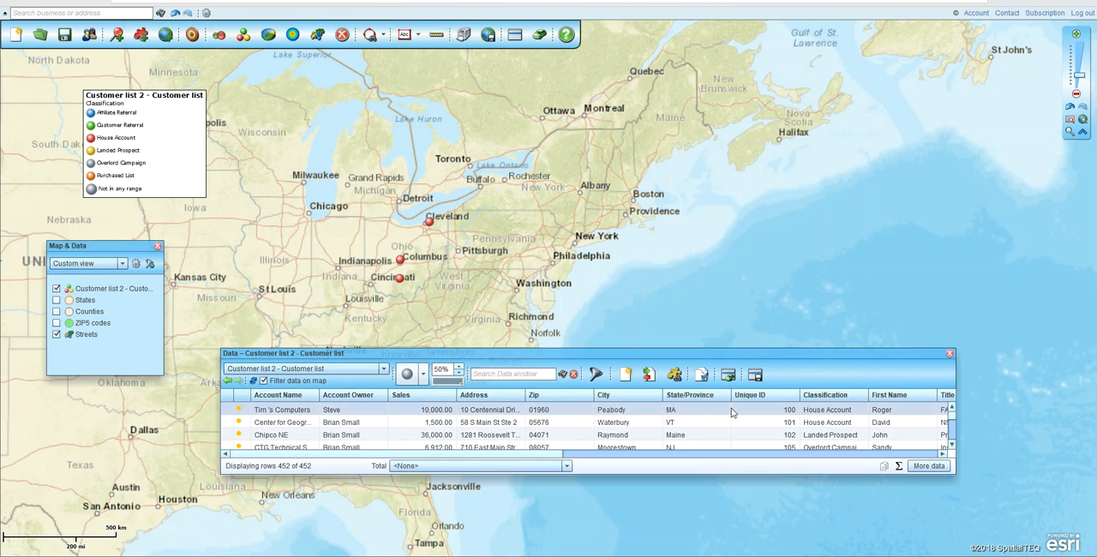
click(252, 381)
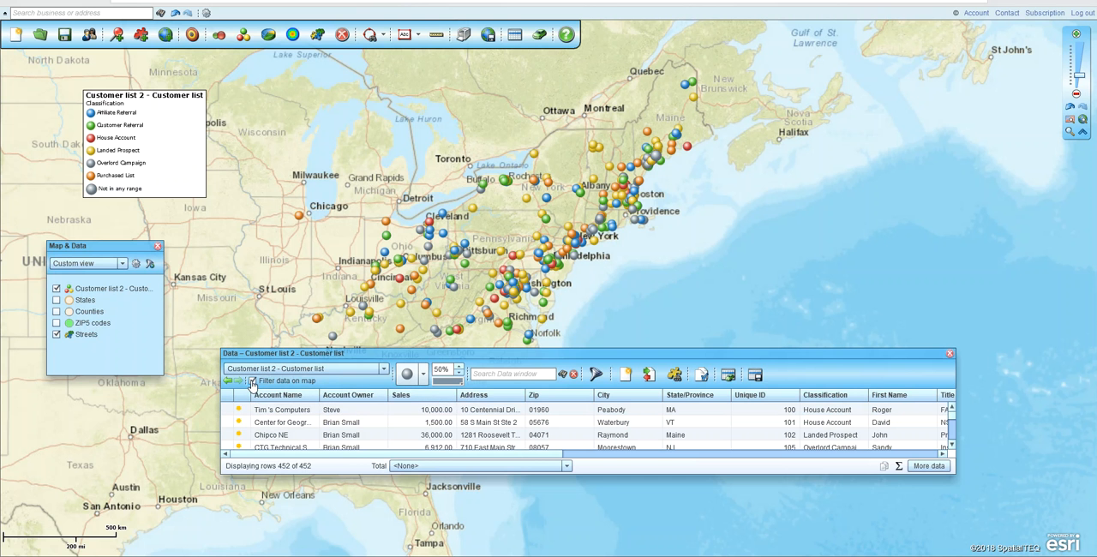
Open the "House Accounts in OH" list in the Data window and give it a black triangle symbol at 75% size
click(383, 369)
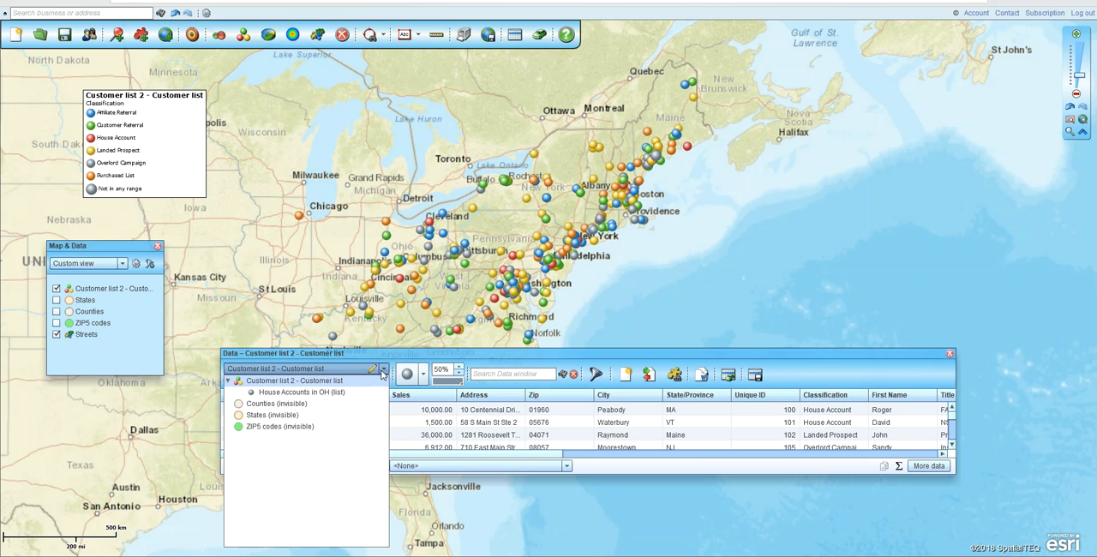
click(281, 395)
click(424, 377)
click(530, 410)
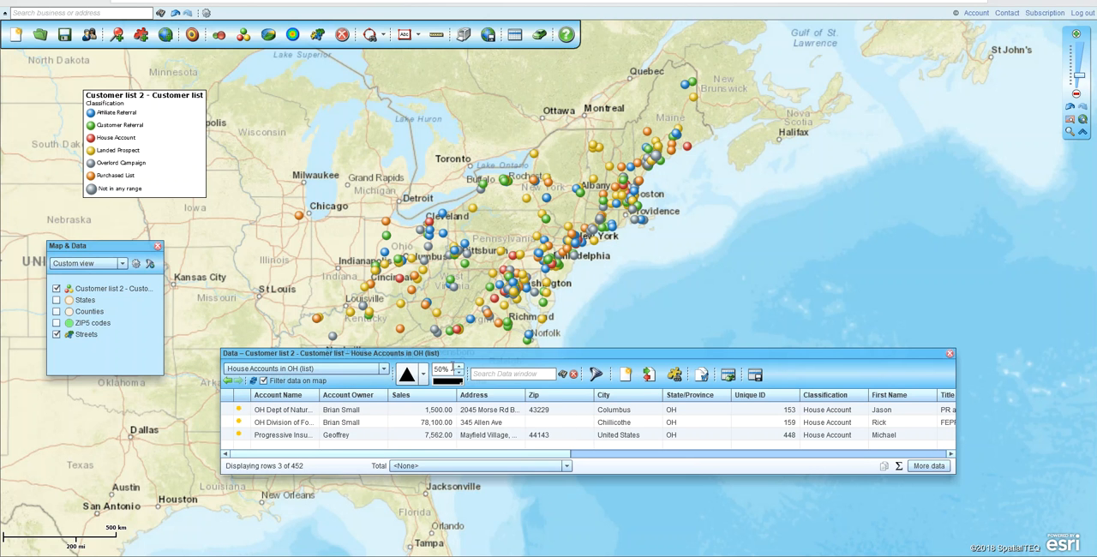
click(459, 366)
click(458, 367)
click(458, 366)
click(459, 367)
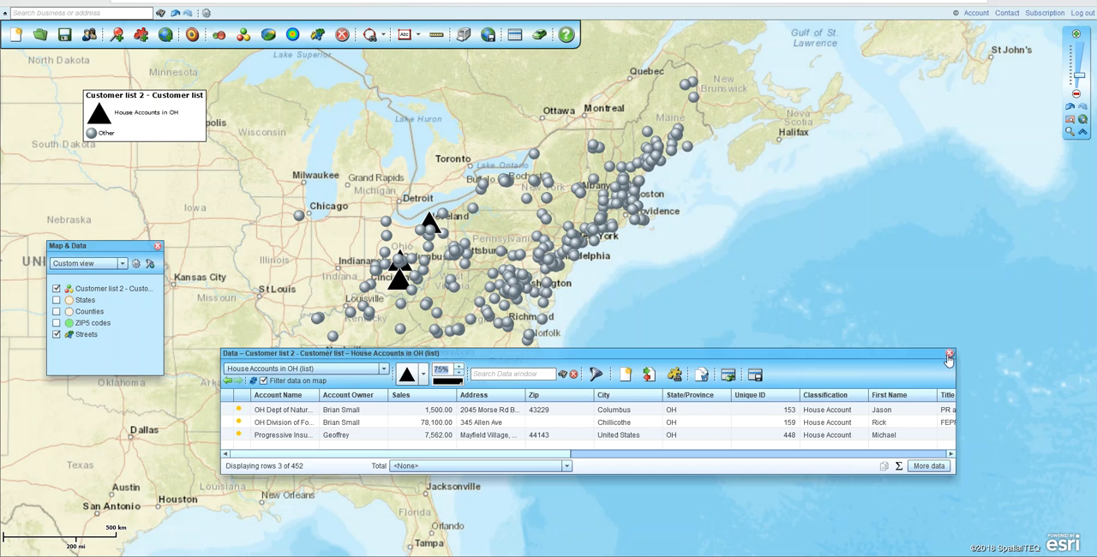
Switch the Data window to ZIP5 codes, show the ZIP5 codes layer on the map, and hide the customer list layer
click(385, 371)
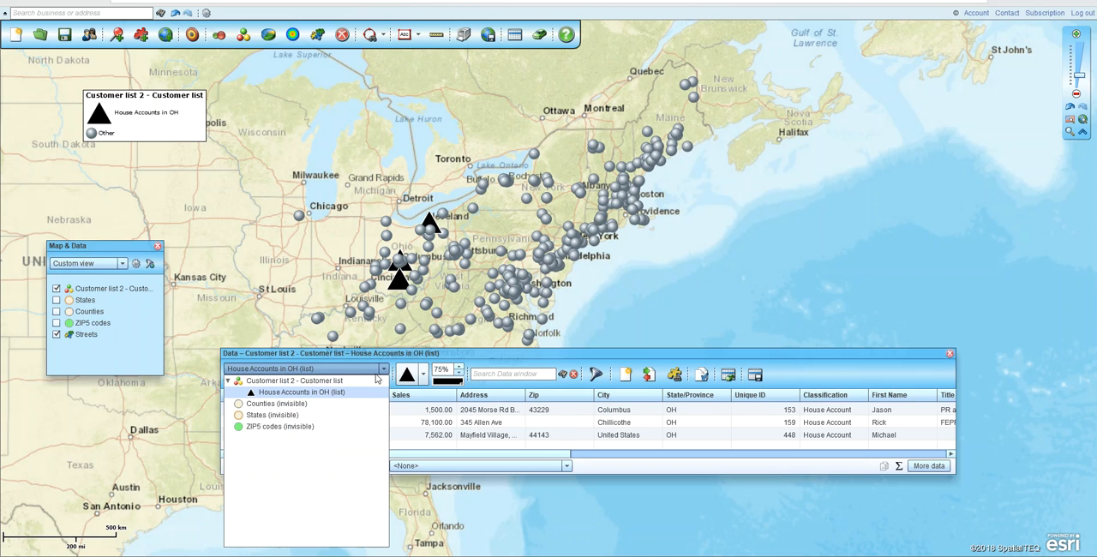
click(281, 427)
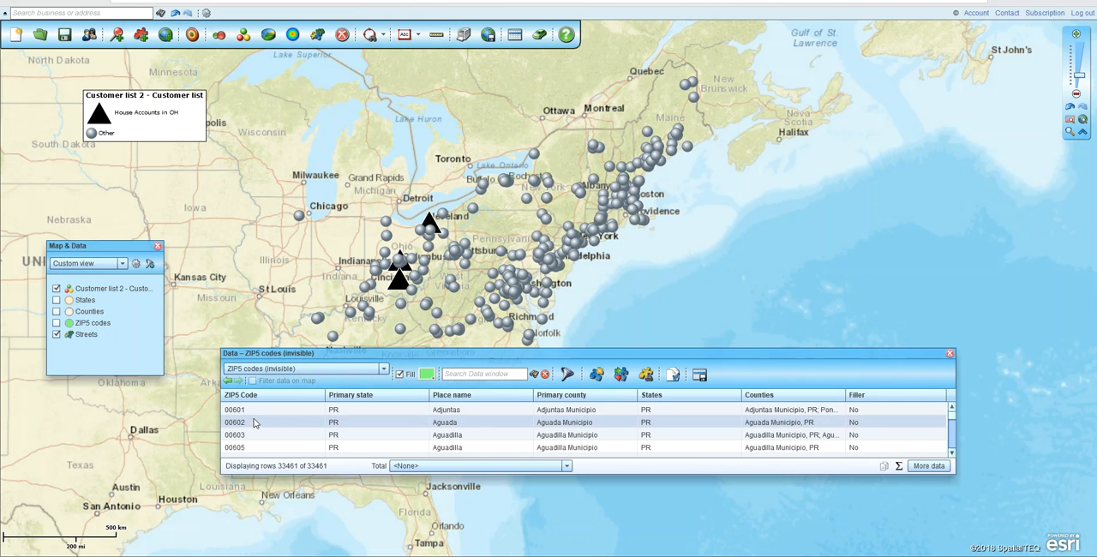
click(57, 326)
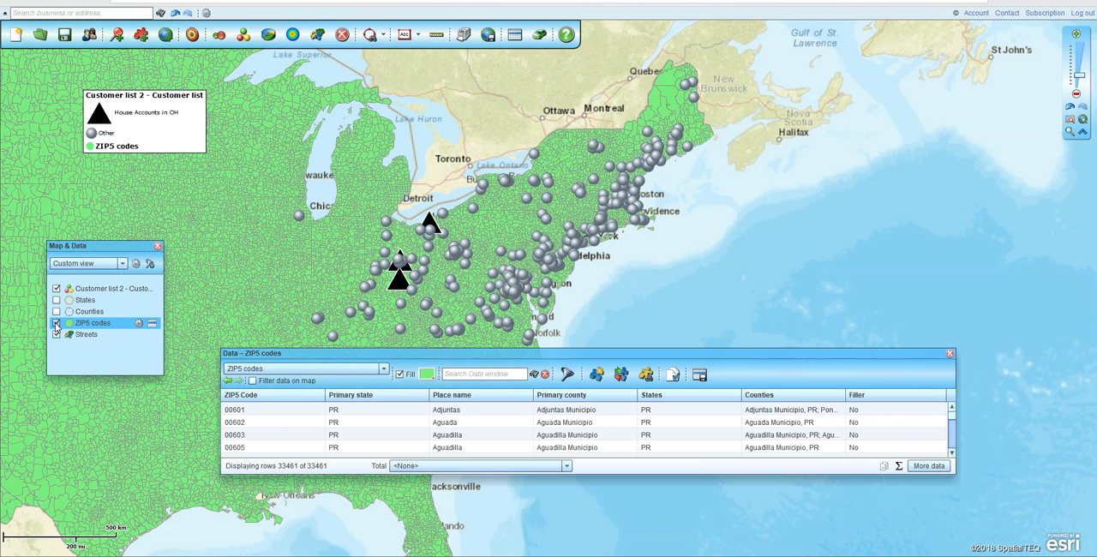
click(56, 289)
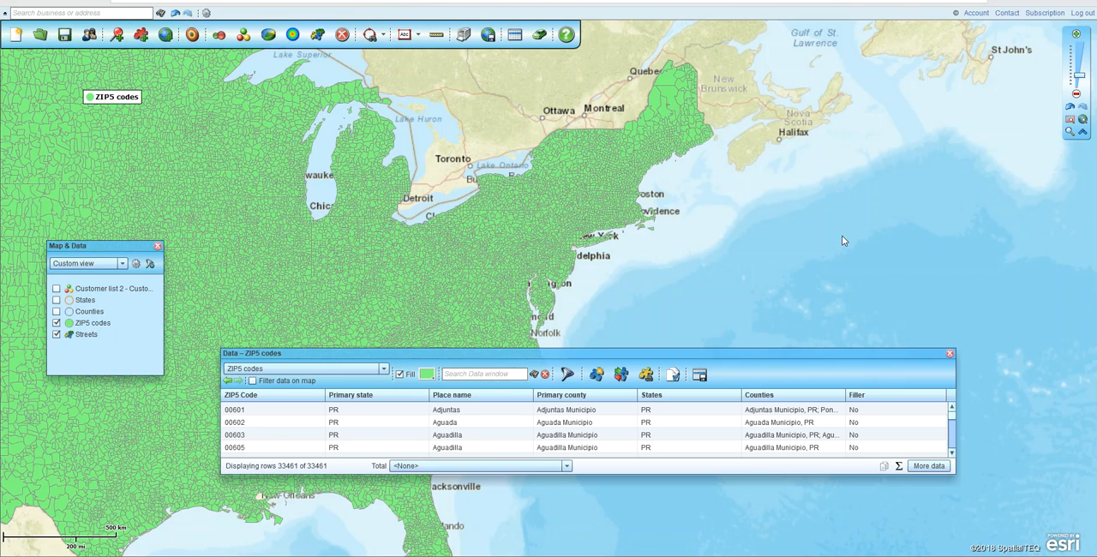
scroll(843, 240, down, 2)
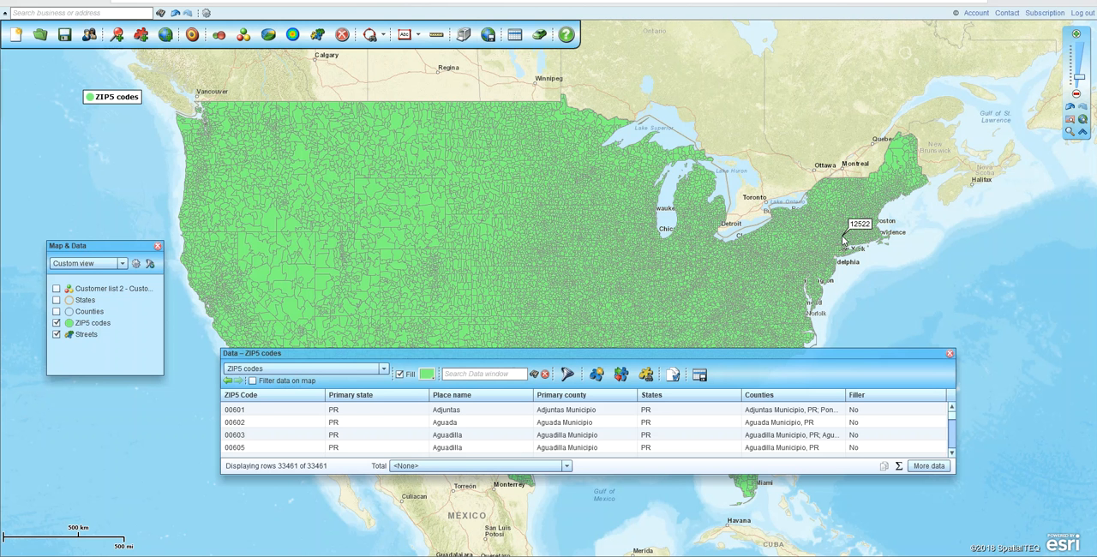
drag(770, 357, 770, 295)
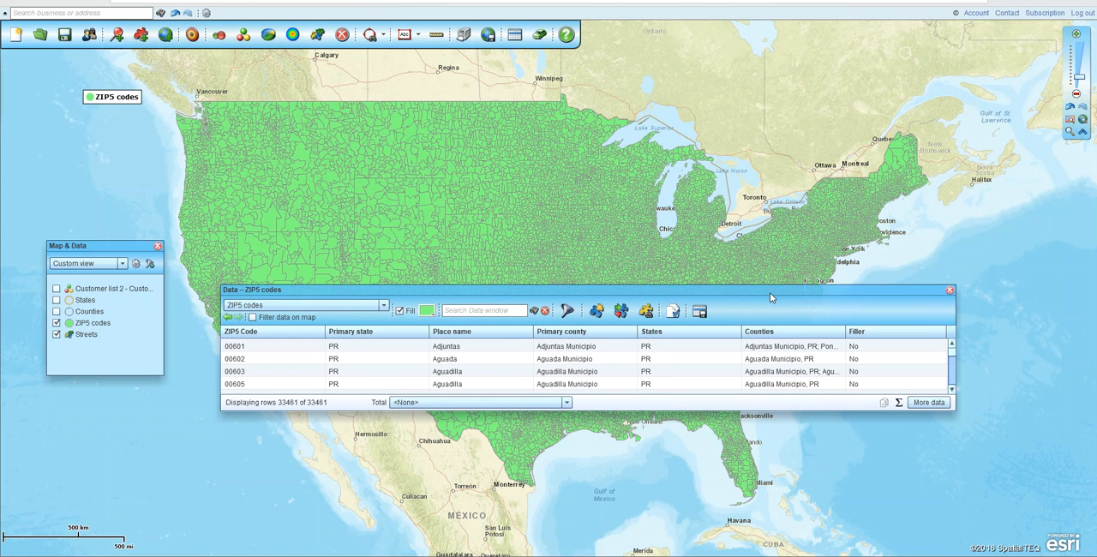
click(343, 375)
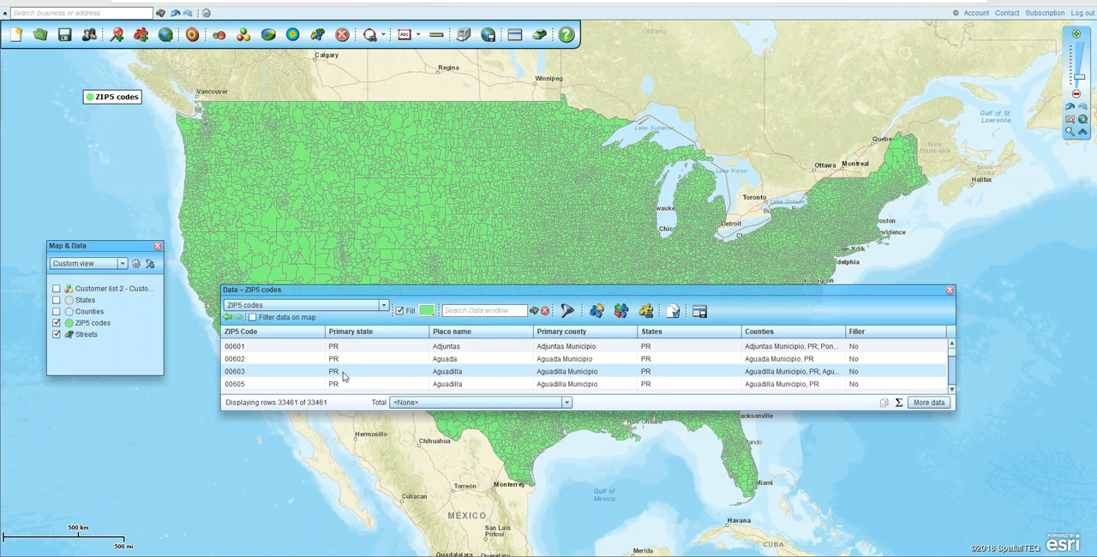
Add the demographic column Population (2018) to the ZIP5 codes columns to show and place it directly after ZIP5 Code
click(932, 405)
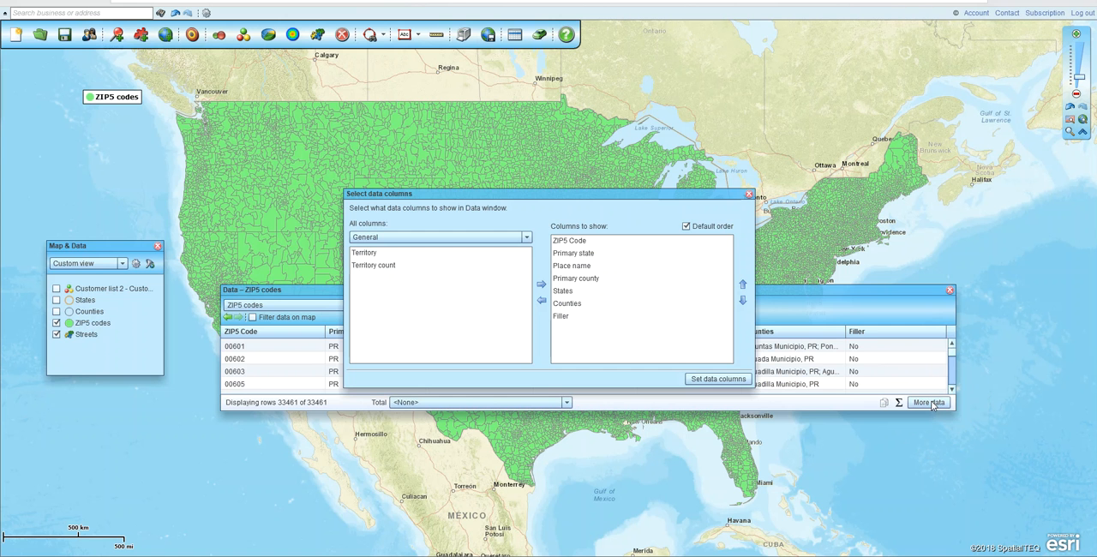
click(482, 239)
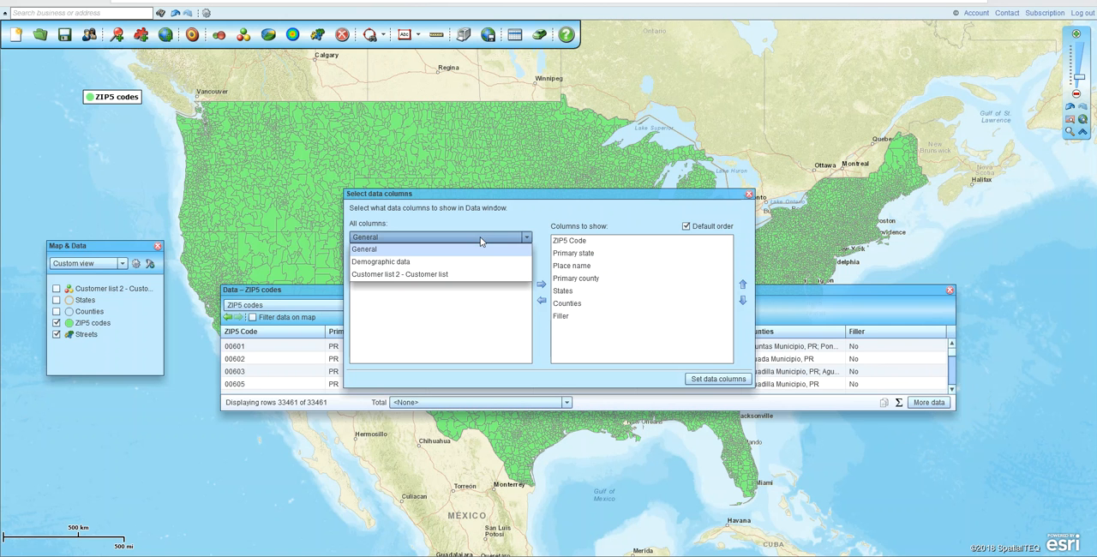
click(392, 265)
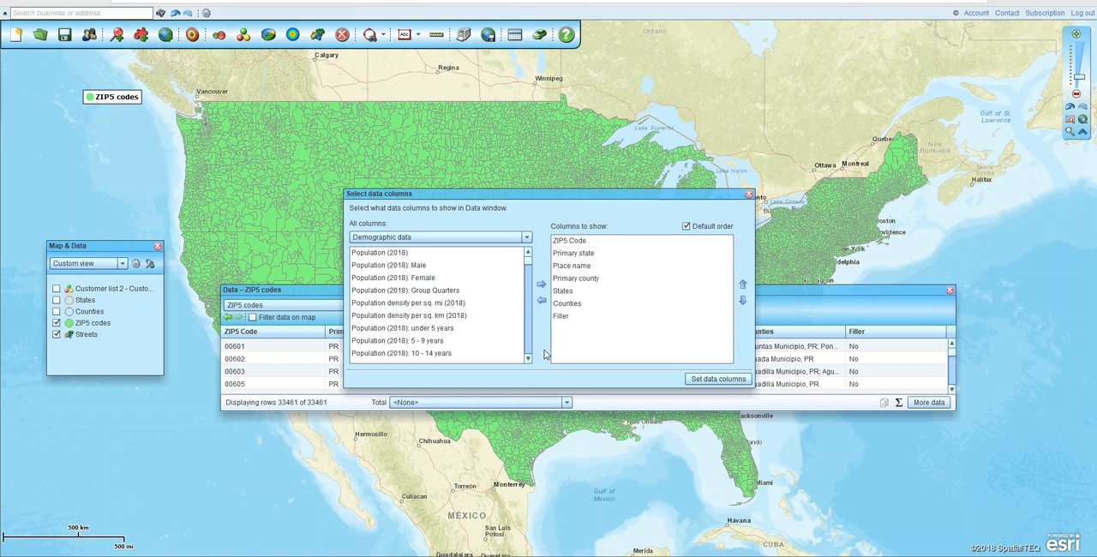
click(388, 253)
click(541, 284)
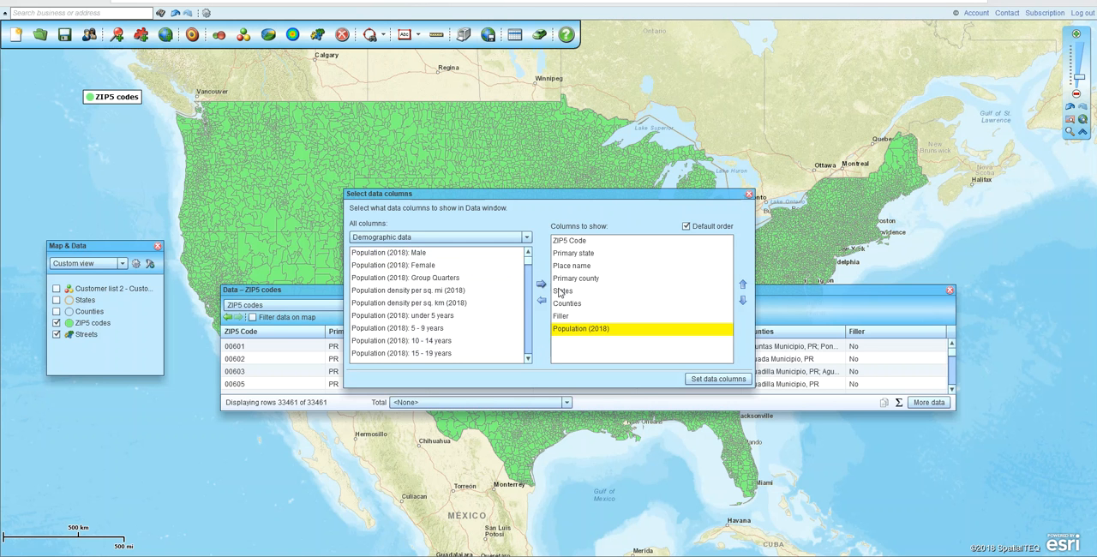
click(743, 285)
click(744, 286)
click(743, 286)
click(744, 286)
click(743, 286)
click(744, 286)
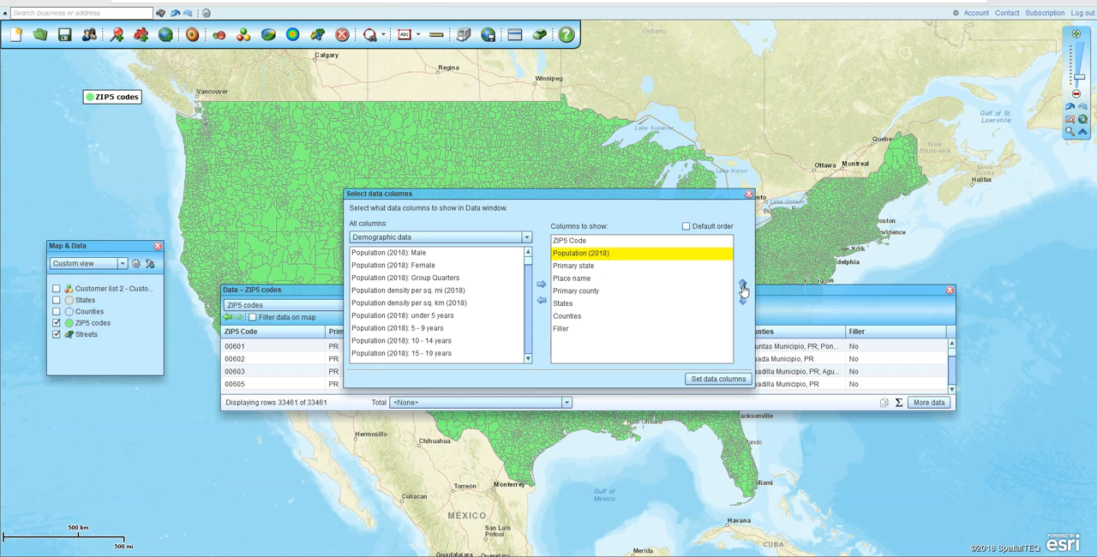
Remove the Filler, Counties and States columns from the columns to show
click(566, 330)
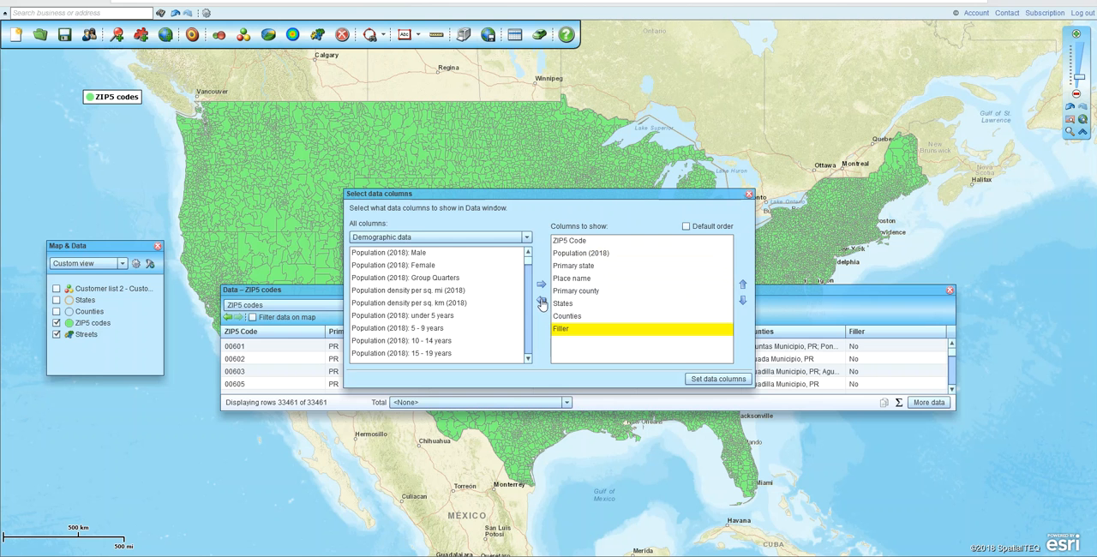
click(542, 301)
click(563, 317)
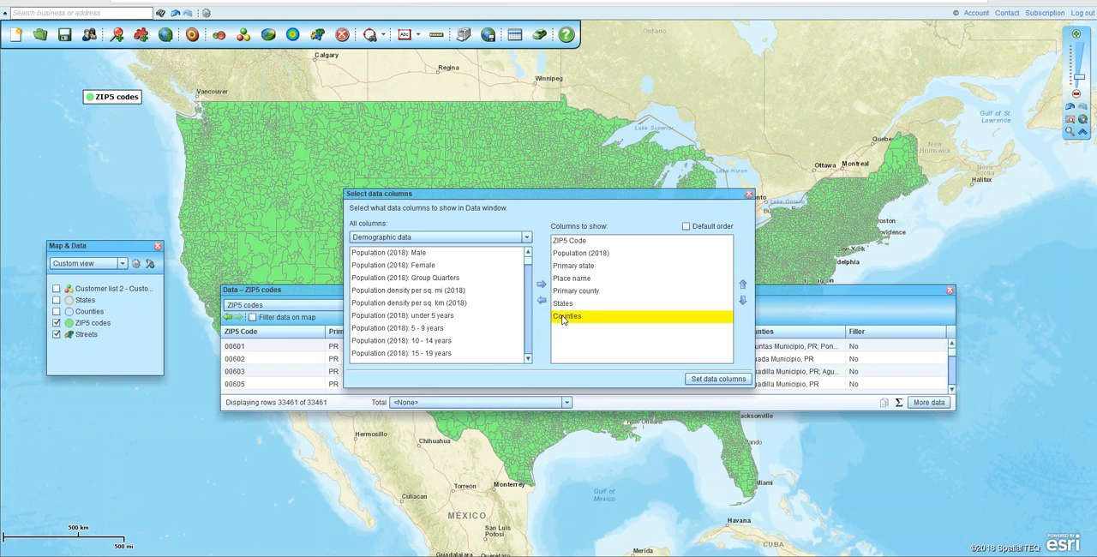
shift+click(563, 304)
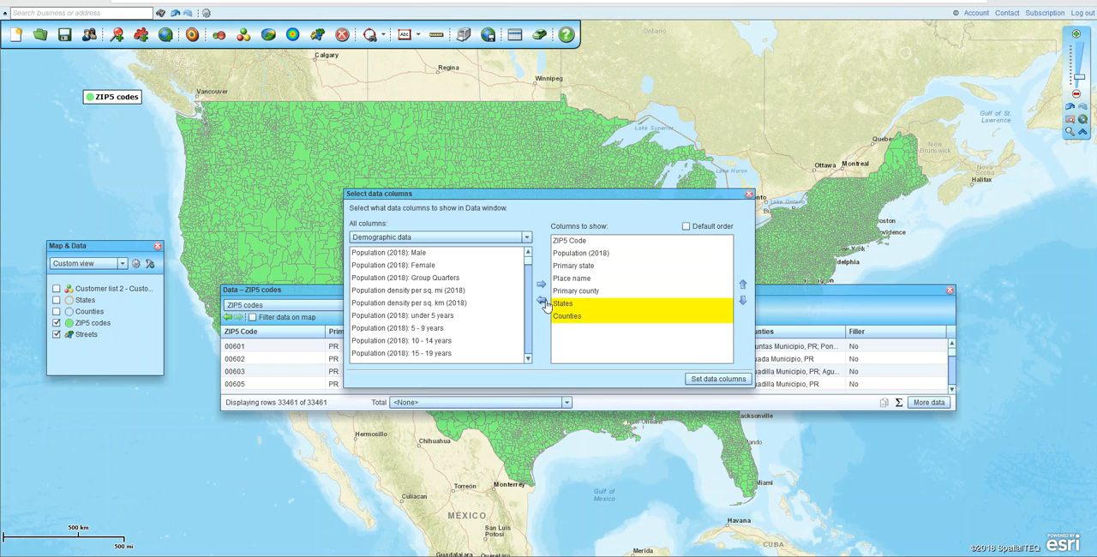
click(542, 301)
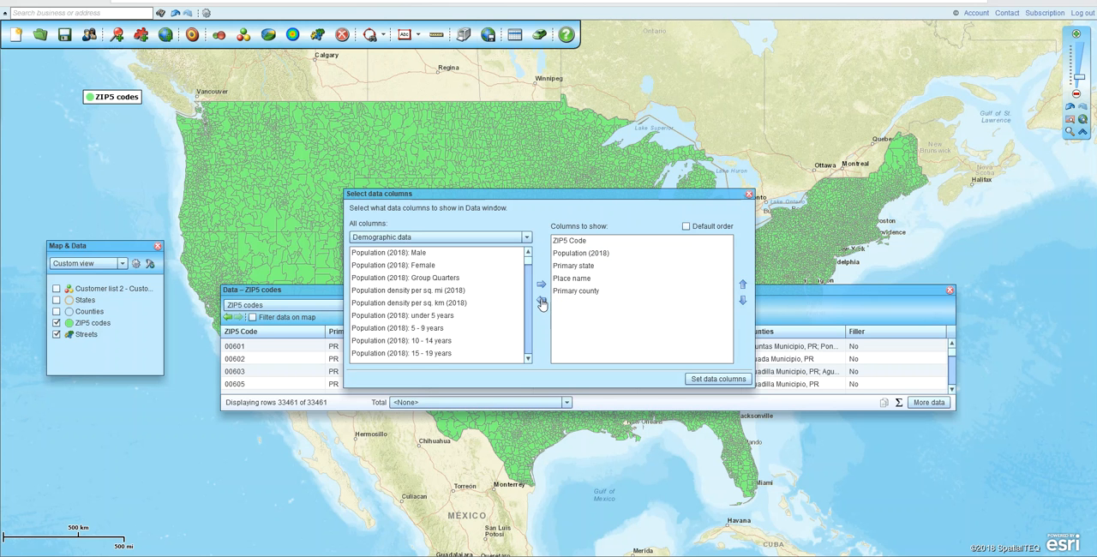
Add Median household income (2018) directly after Population (2018) in the columns to show and apply the column selection
click(465, 241)
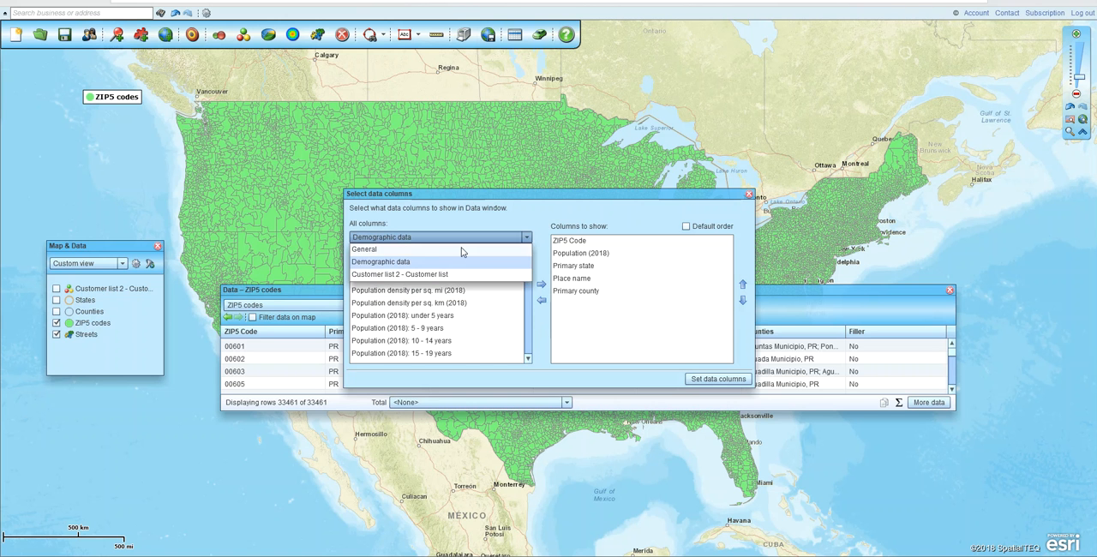
click(420, 269)
click(529, 360)
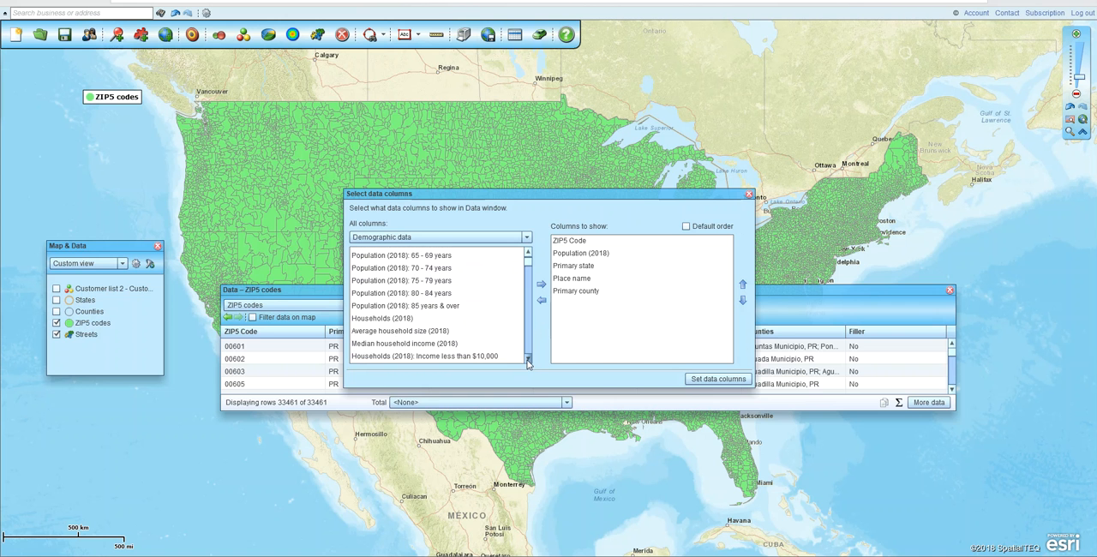
click(399, 344)
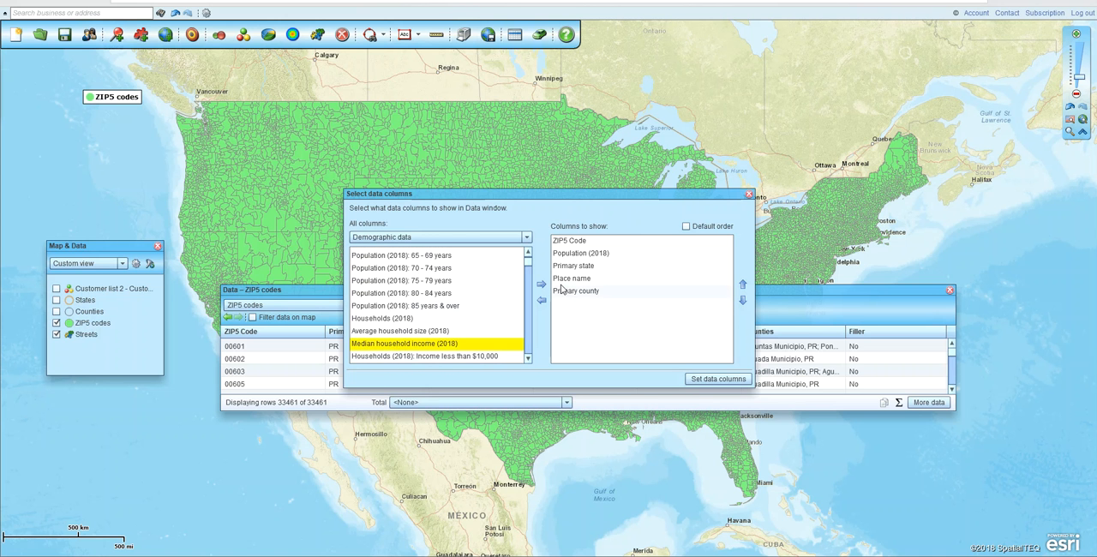
click(541, 283)
click(742, 284)
click(743, 284)
click(743, 284)
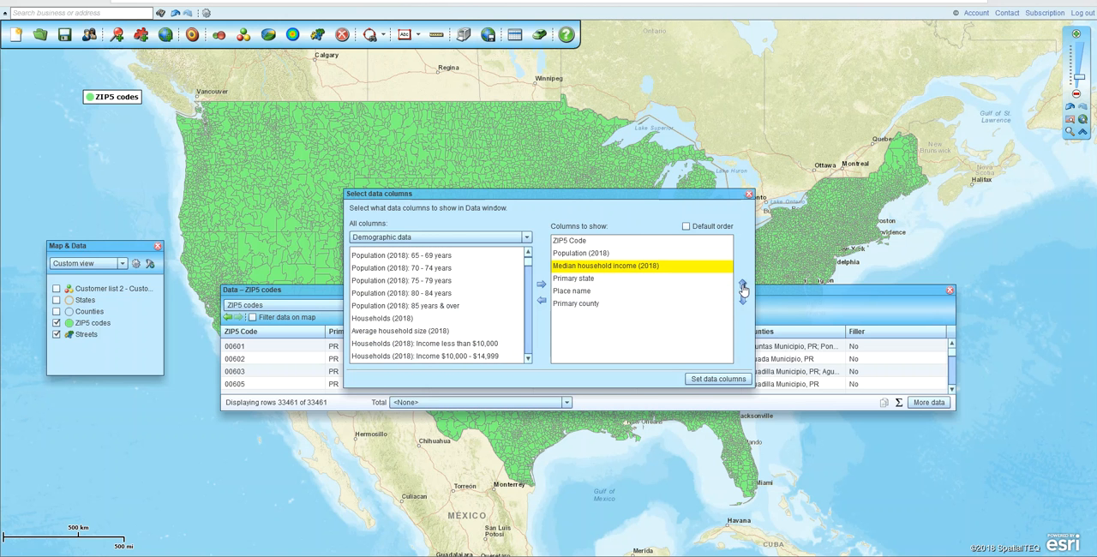
click(706, 380)
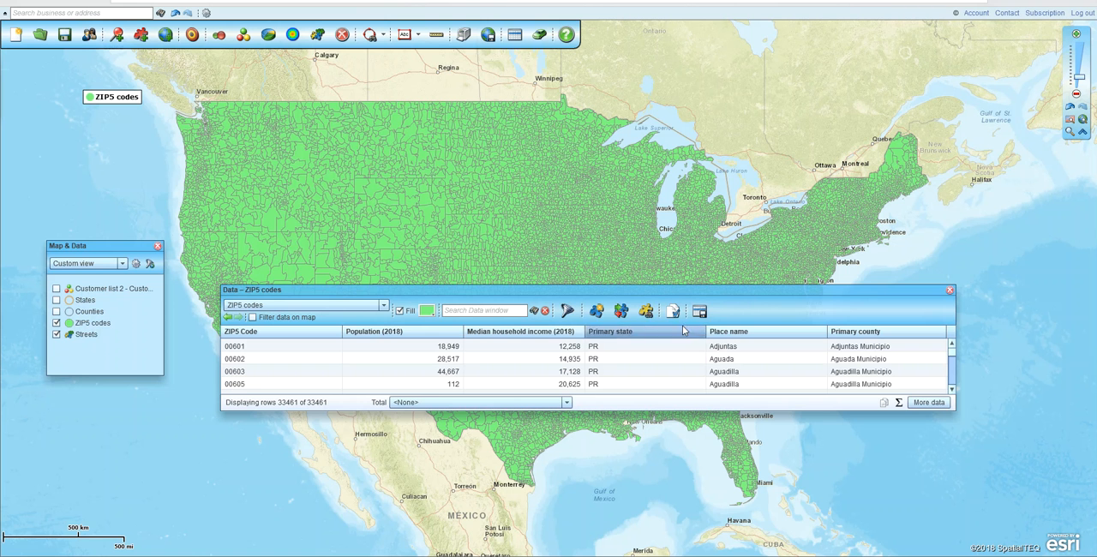
Sort the ZIP5 codes by Population (2018) in descending order and filter them to a population greater than 50,000
click(433, 331)
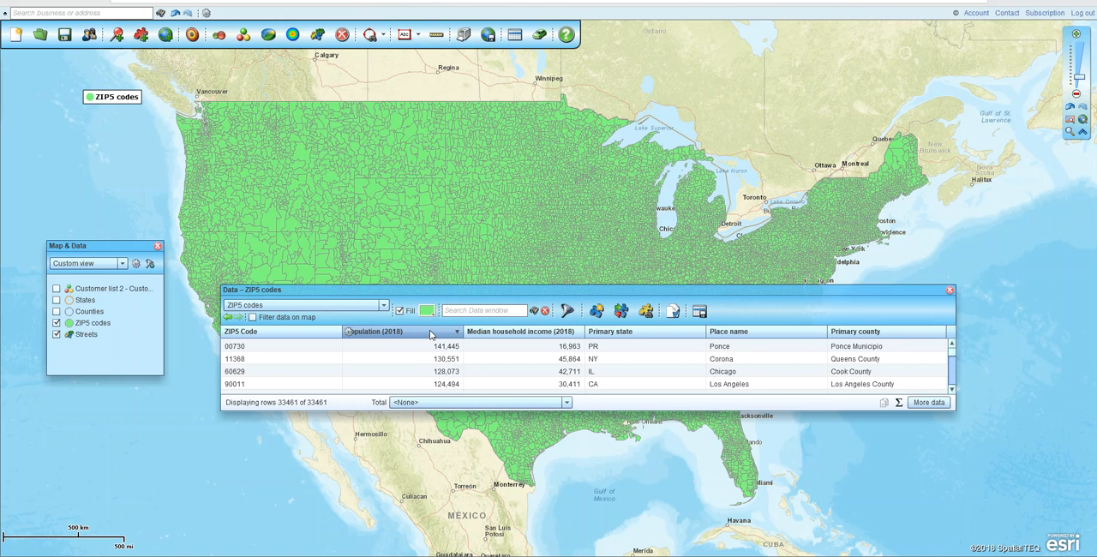
click(567, 313)
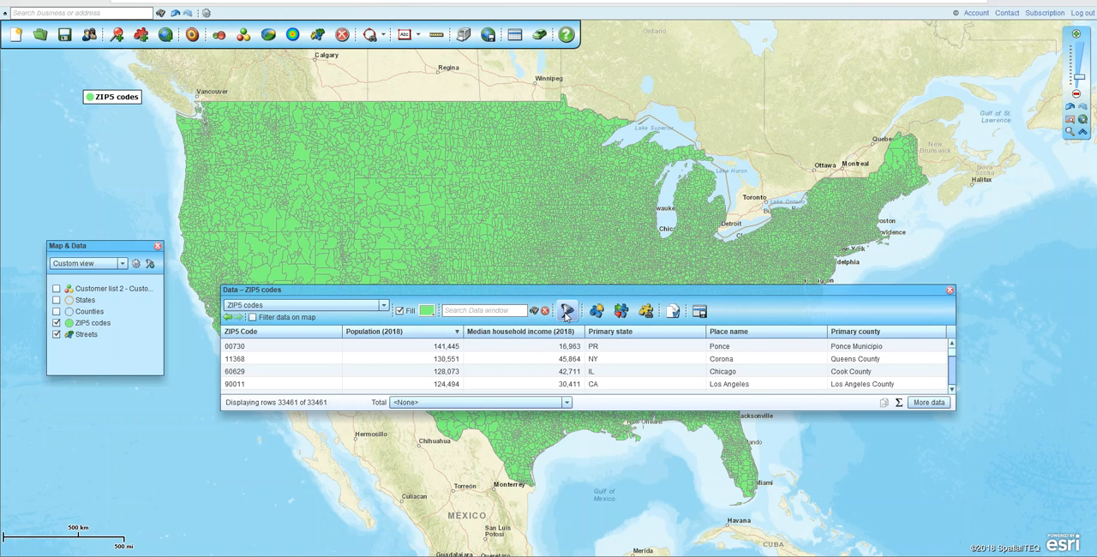
drag(494, 163, 648, 139)
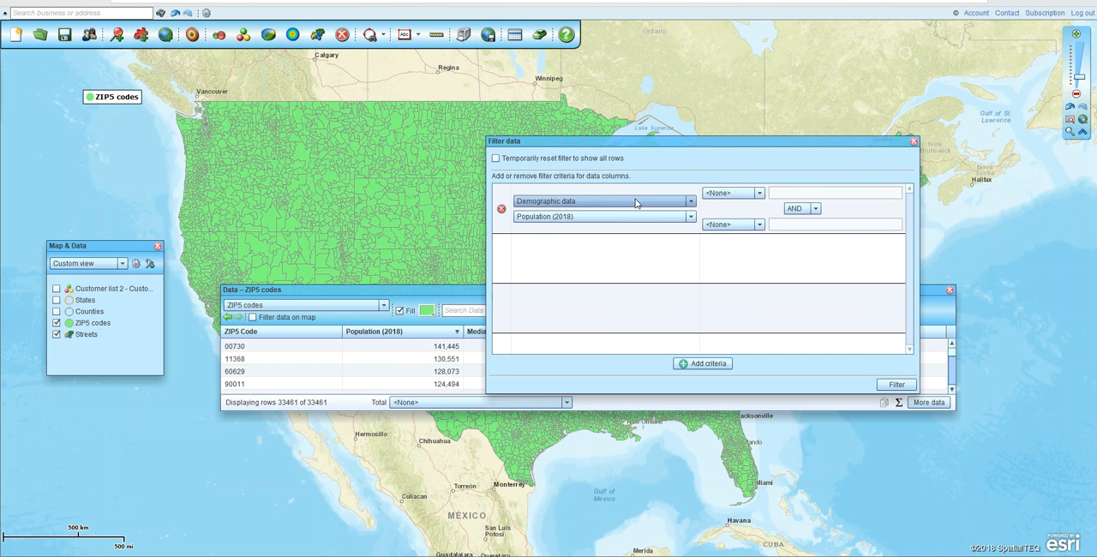
drag(667, 142, 721, 140)
click(812, 191)
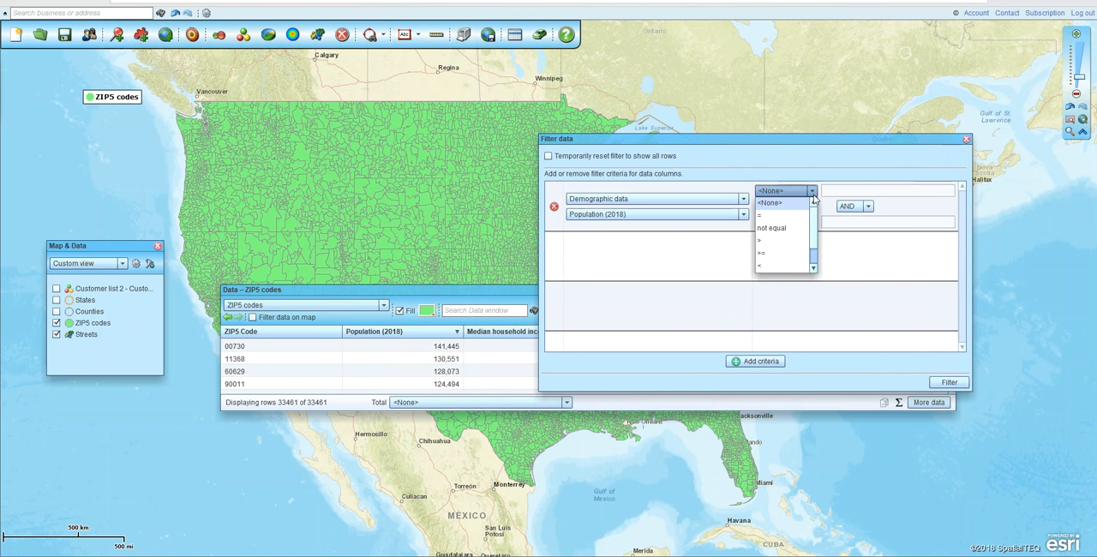
click(762, 241)
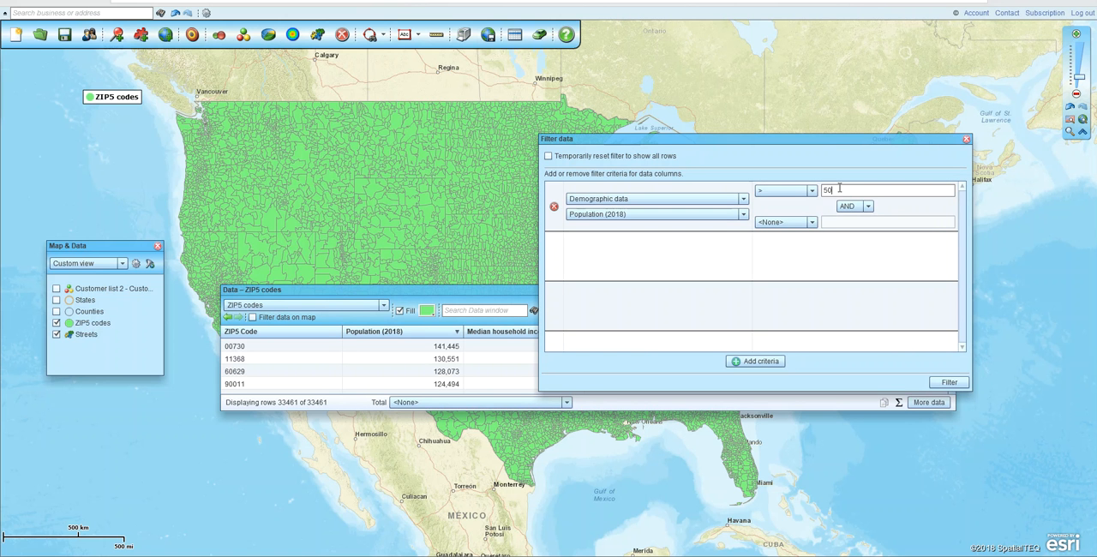
click(950, 386)
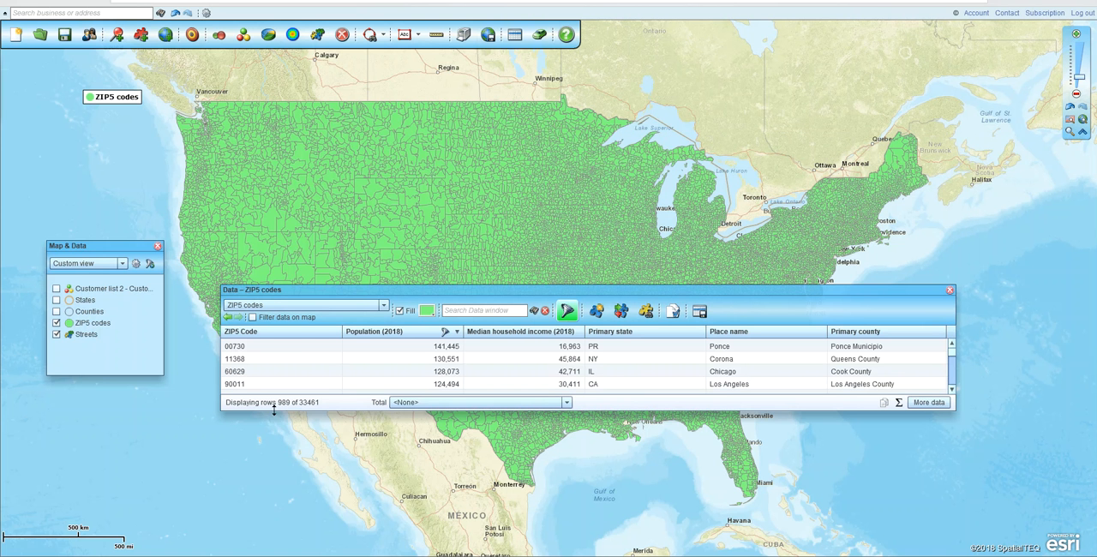
Apply the ZIP5 codes filter to the map and move the Data window lower to uncover the United States
key(ctrl)
click(252, 318)
drag(439, 291, 442, 440)
drag(833, 315, 806, 231)
drag(721, 440, 675, 394)
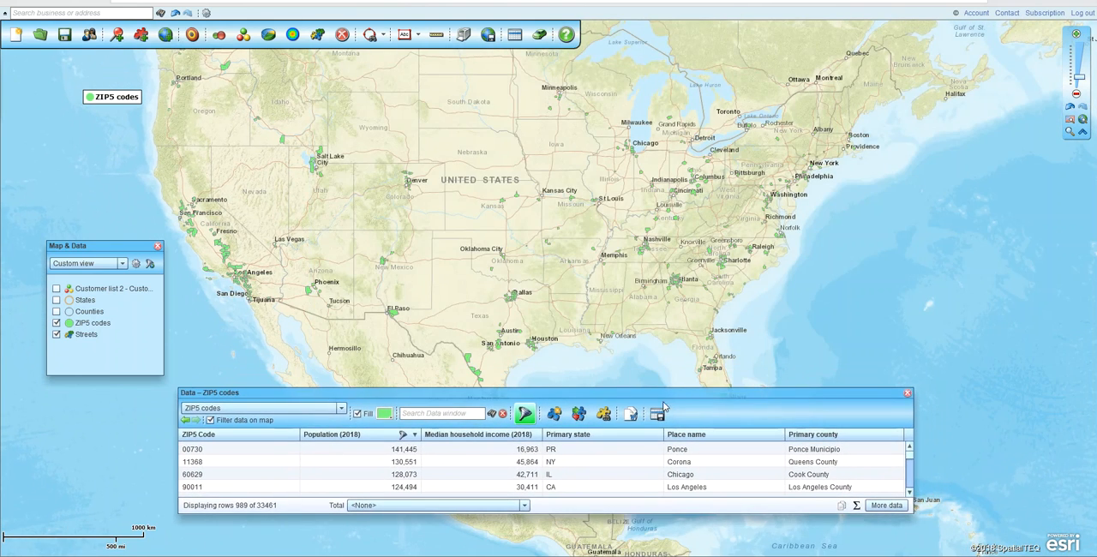
Add a second criterion to the ZIP5 codes filter using the demographic data Median household income (2018)
click(529, 420)
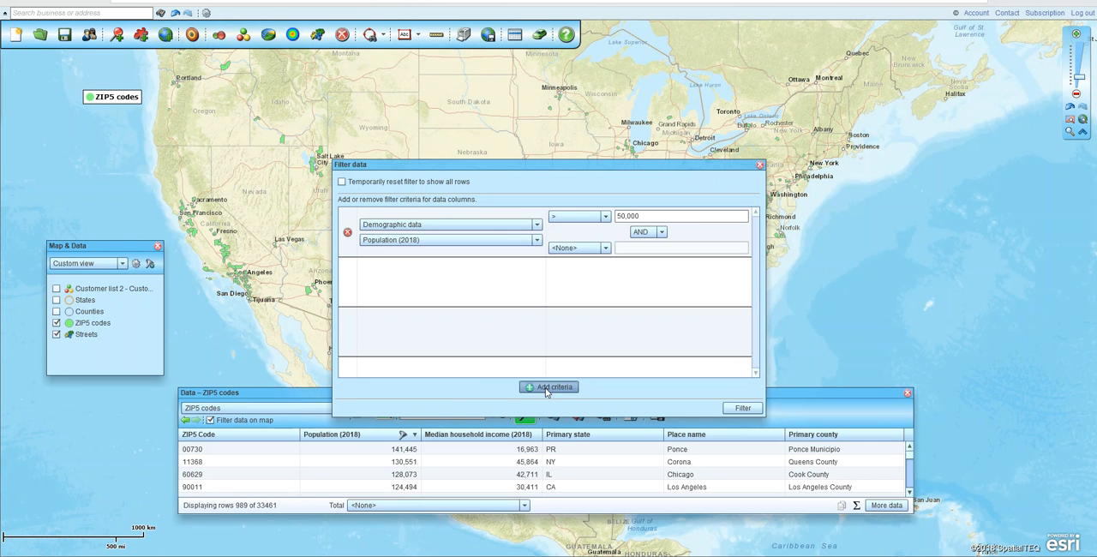
click(546, 387)
click(446, 290)
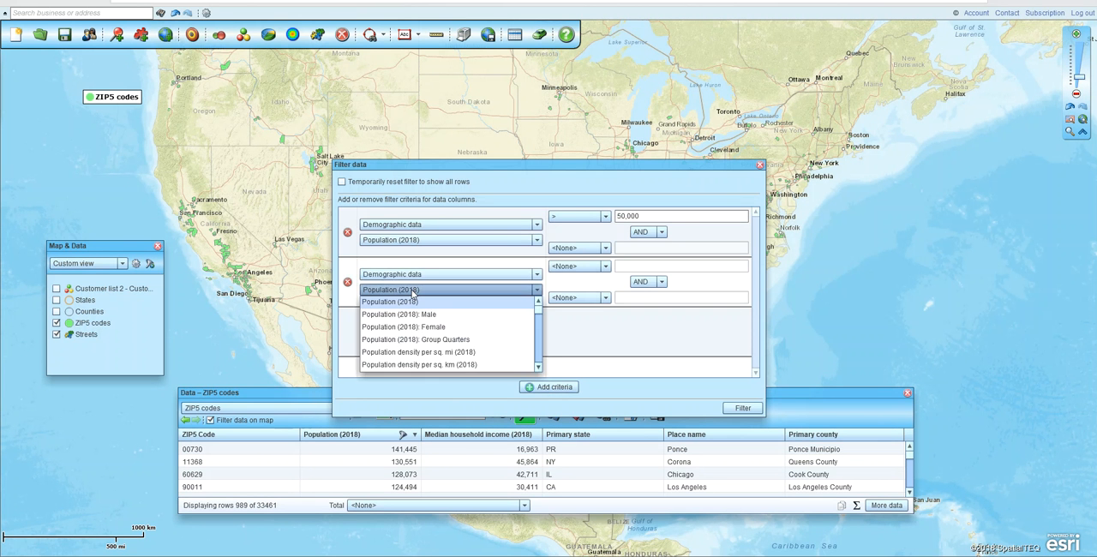
click(539, 367)
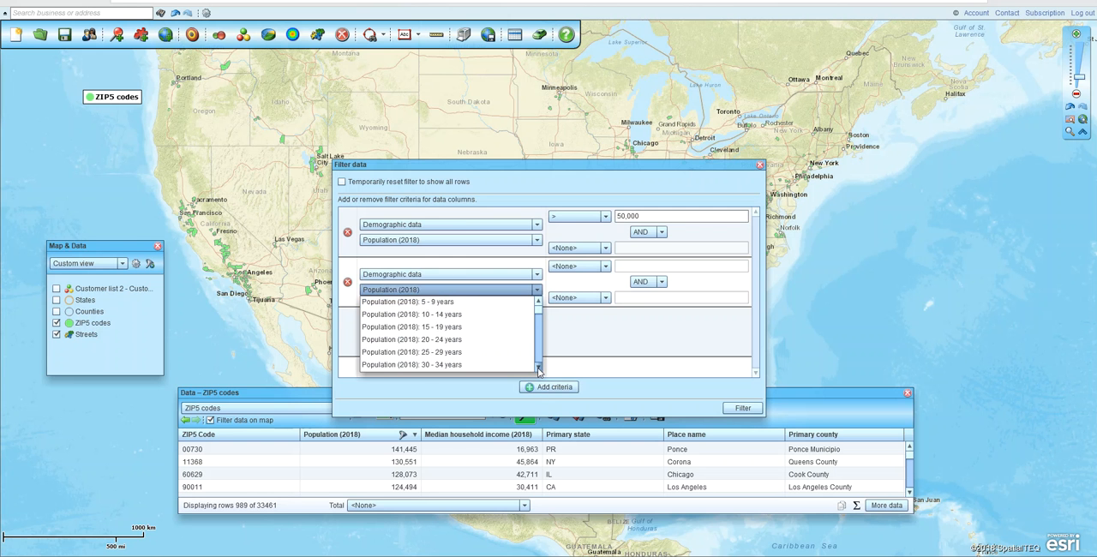
click(538, 369)
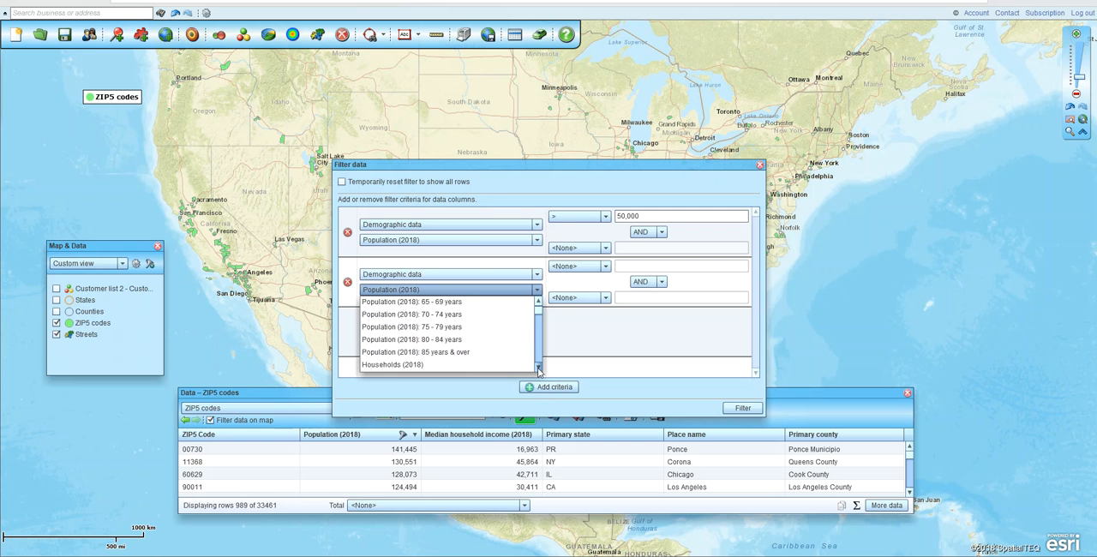
click(452, 375)
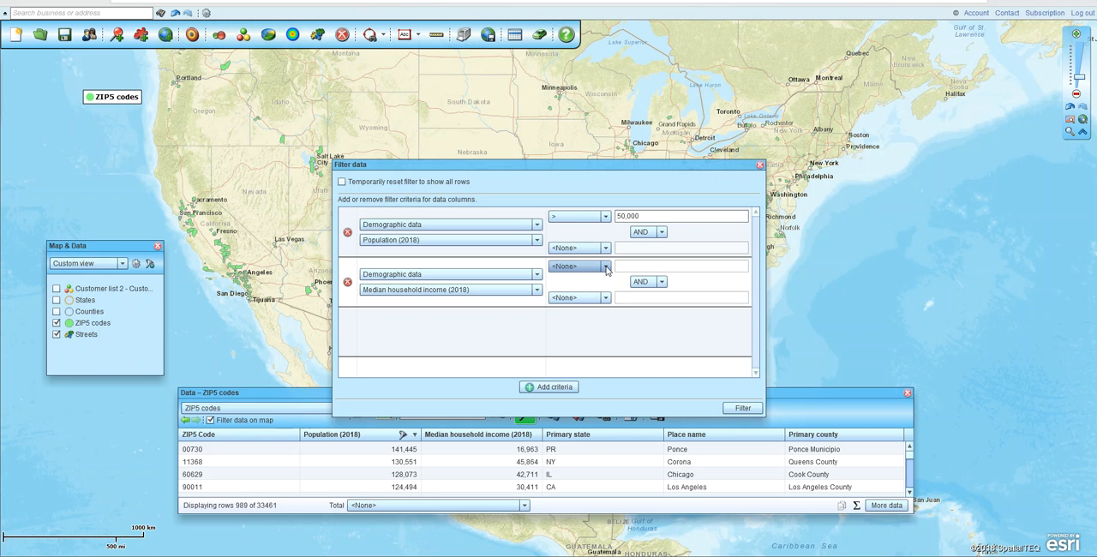
Set the Median household income (2018) criterion to greater than 55000 and apply the filter
click(606, 267)
scroll(560, 302, down, 1)
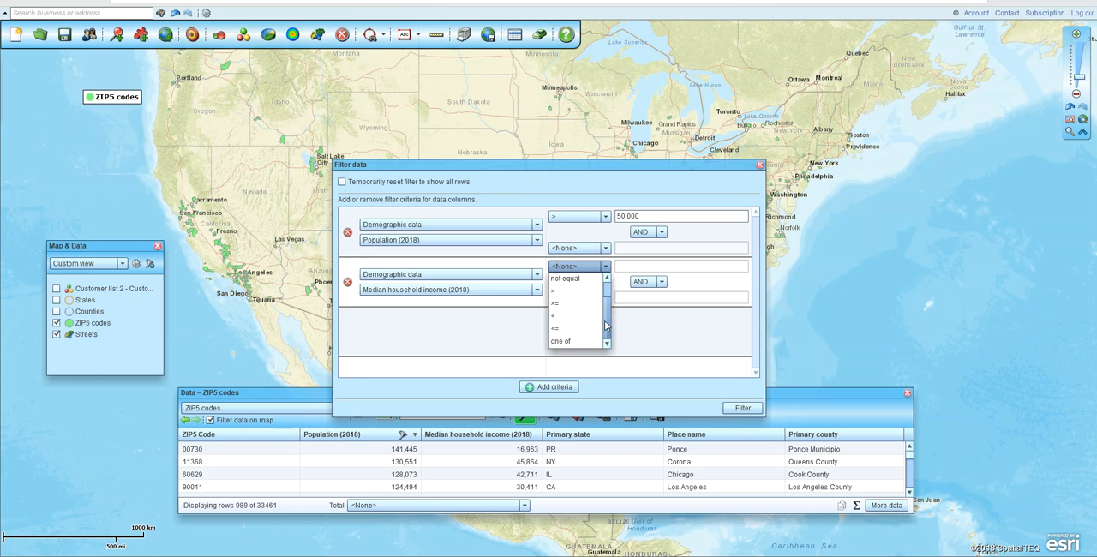
click(554, 293)
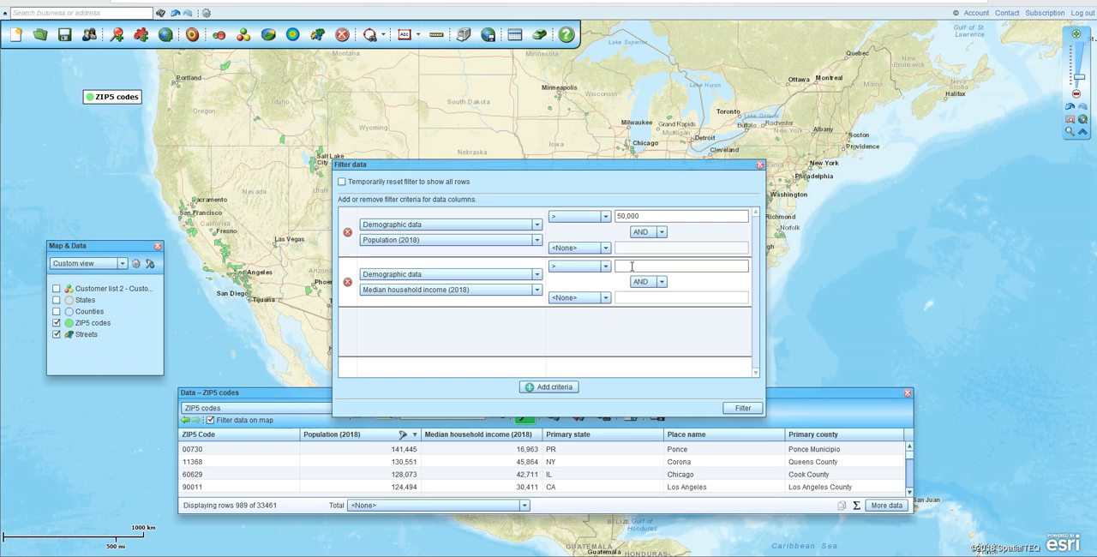
text(55000)
click(743, 408)
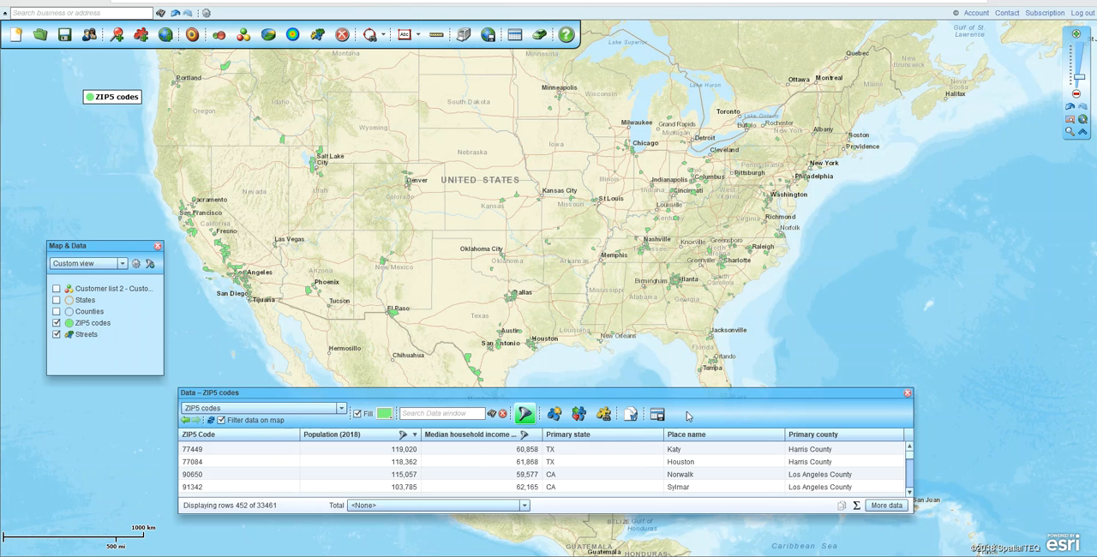
Update the ZIP5 codes map layer to show only the geographies listed in the Data window
key(ctrl)
key(ctrl)
click(210, 421)
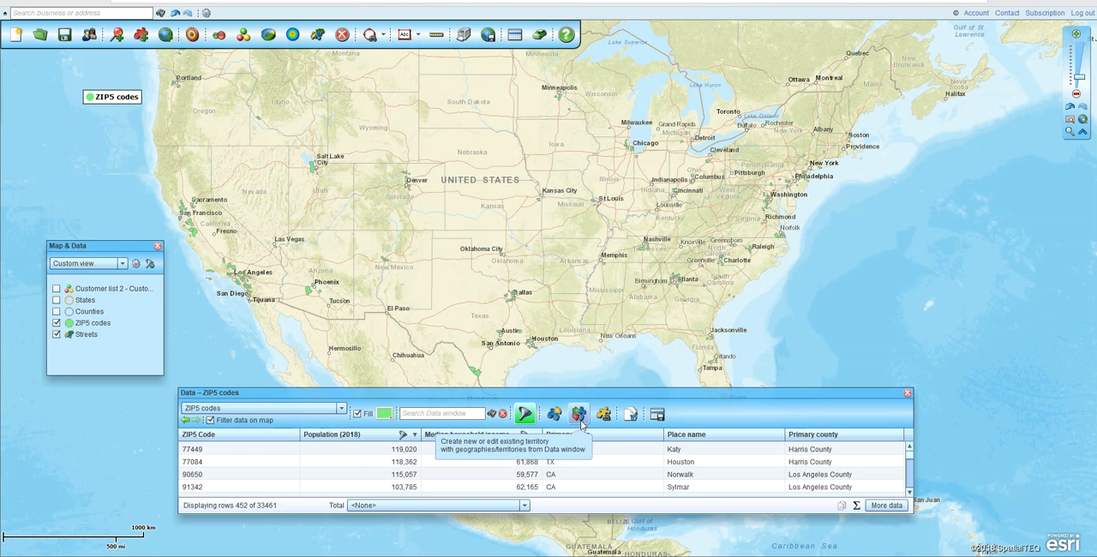
Create a new territory named Potential Franchise Areas from all geographies visible in the Data window
key(ctrl)
key(ctrl)
key(ctrl)
click(579, 420)
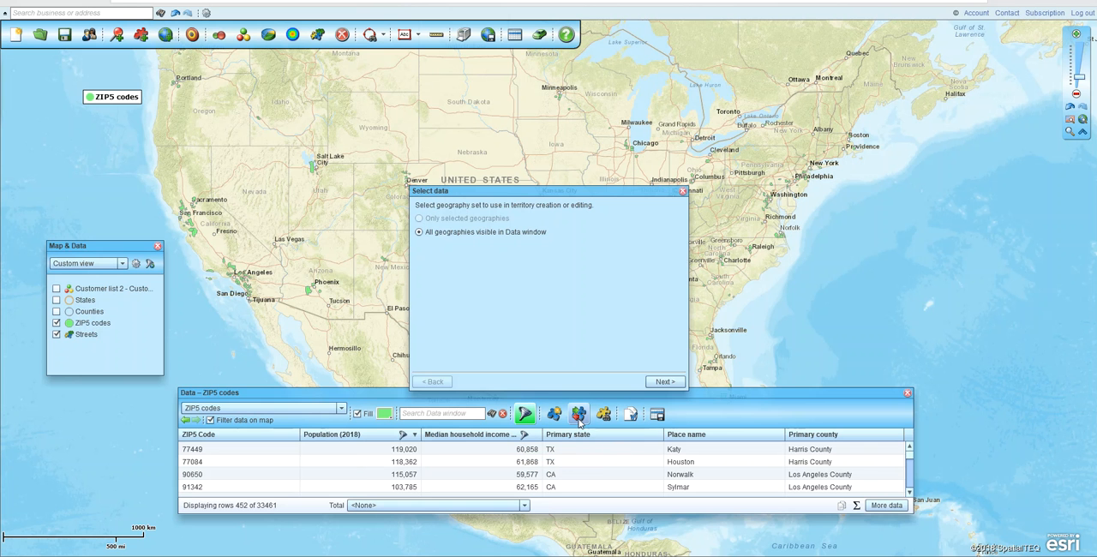
key(ctrl)
click(664, 382)
click(598, 221)
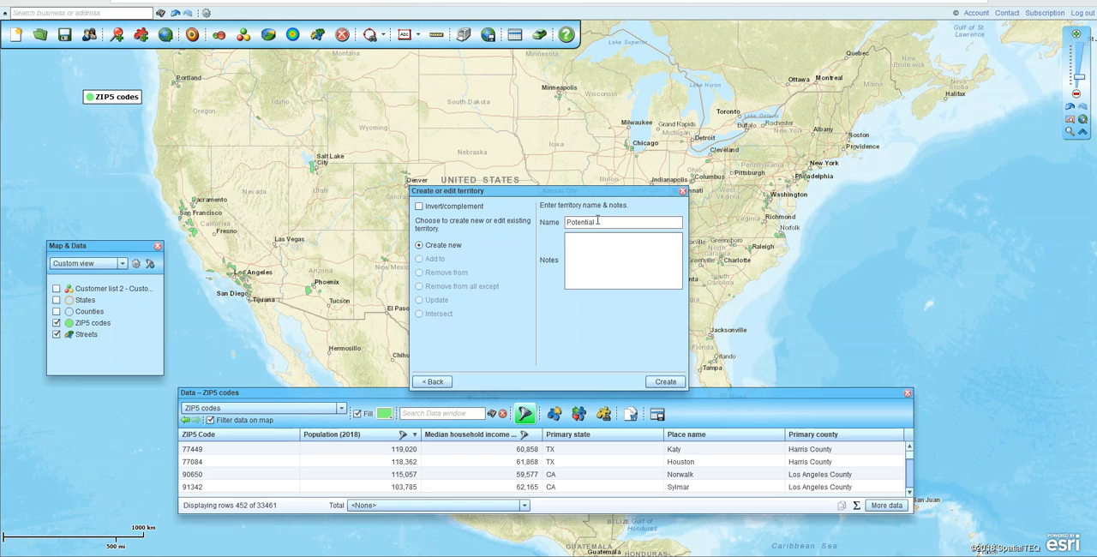
text(Potential Branchise Areas)
click(665, 383)
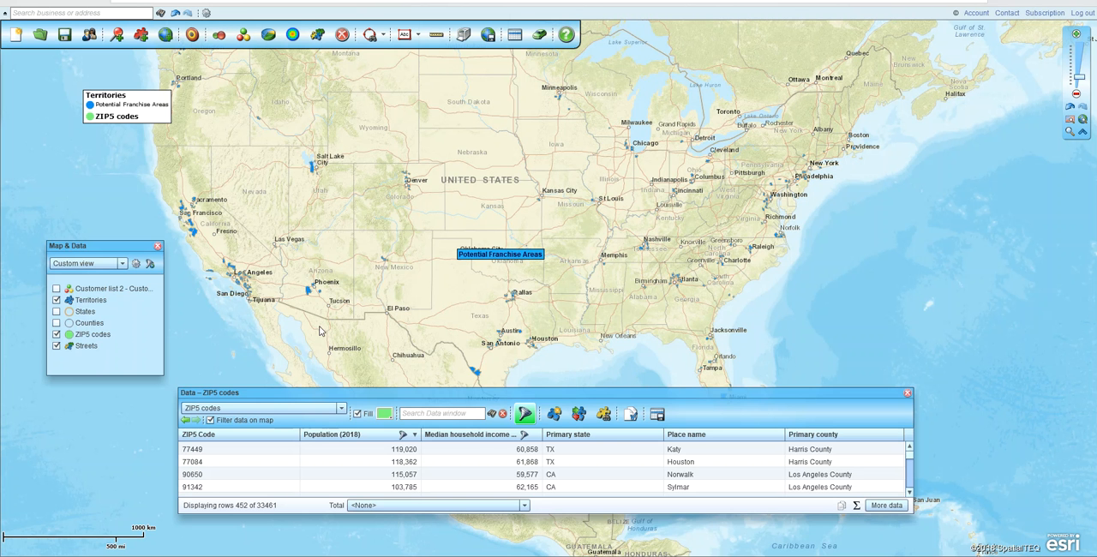
List the Territories in the Data window and change the Potential Franchise Areas fill color to dark red
drag(270, 328, 468, 291)
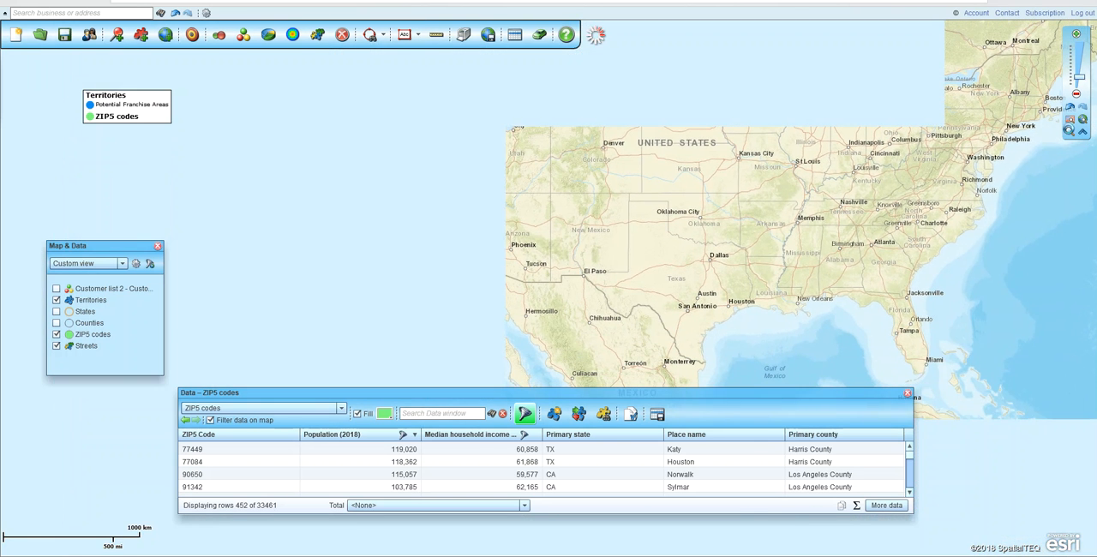
click(1070, 131)
drag(361, 210, 484, 277)
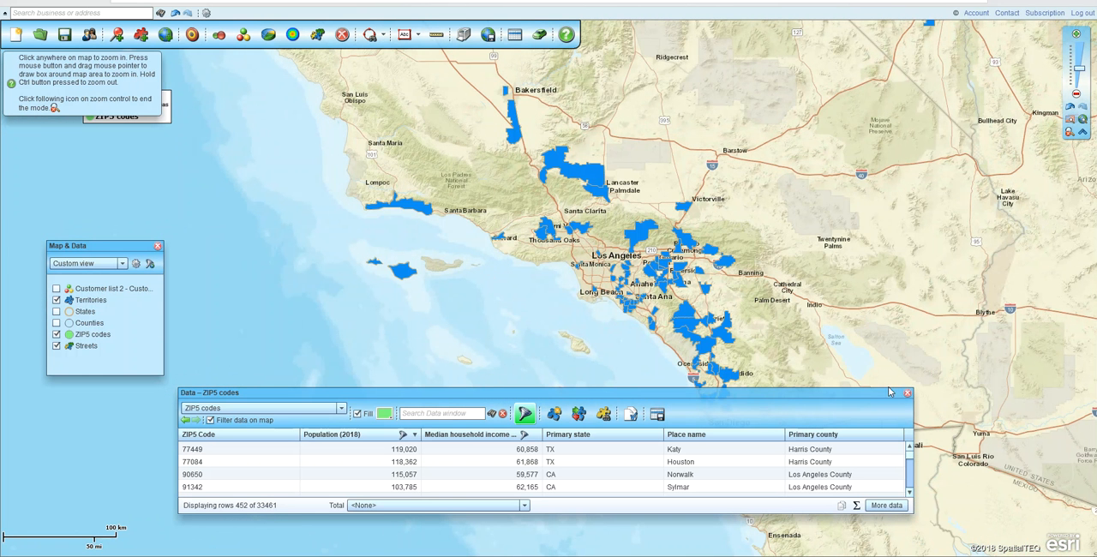
click(333, 410)
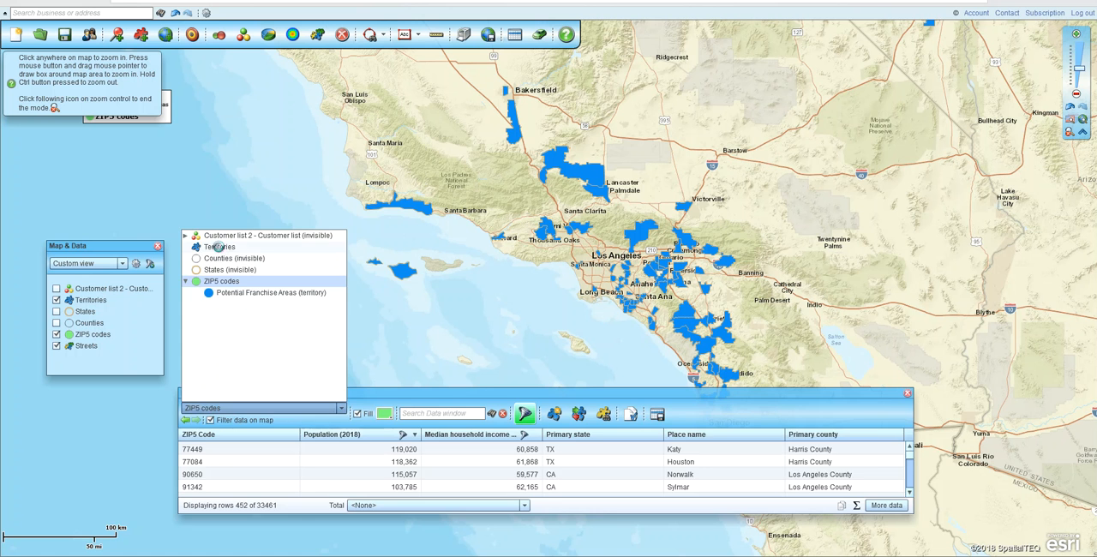
click(219, 248)
click(199, 449)
click(244, 448)
click(255, 520)
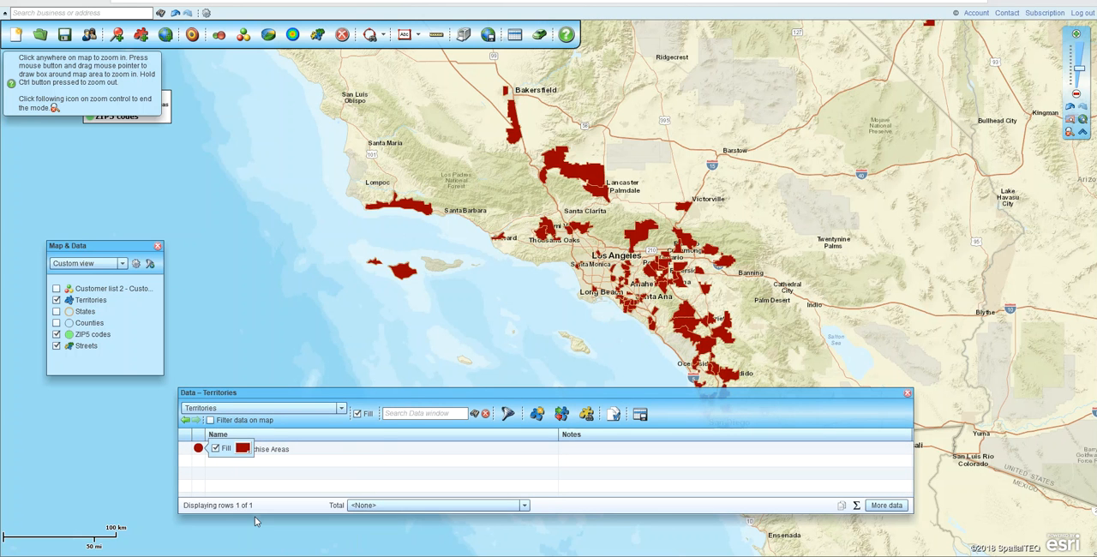
Show the ZIP codes of the Potential Franchise Areas territory in the Data window
click(340, 409)
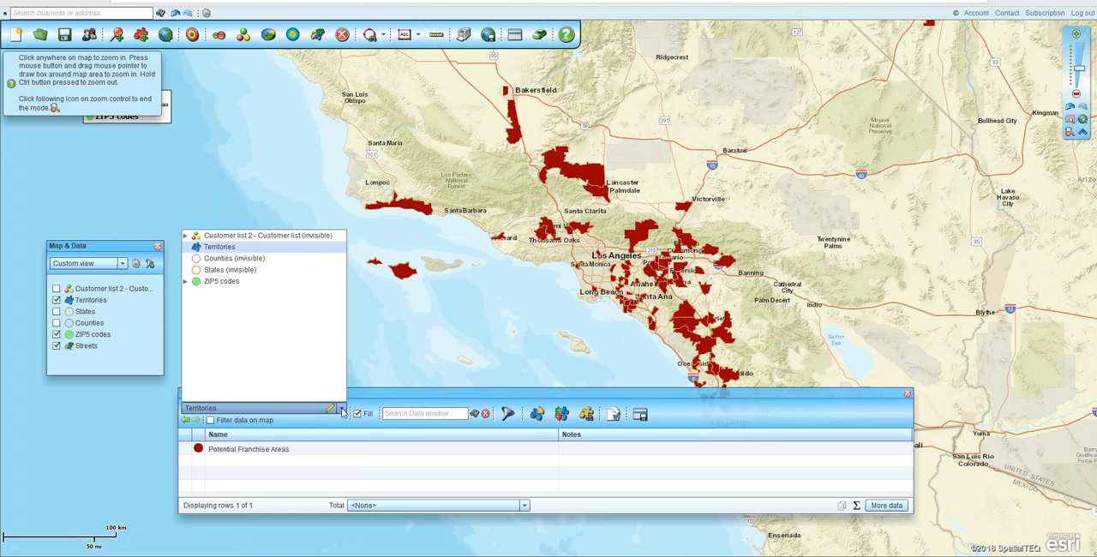
click(185, 283)
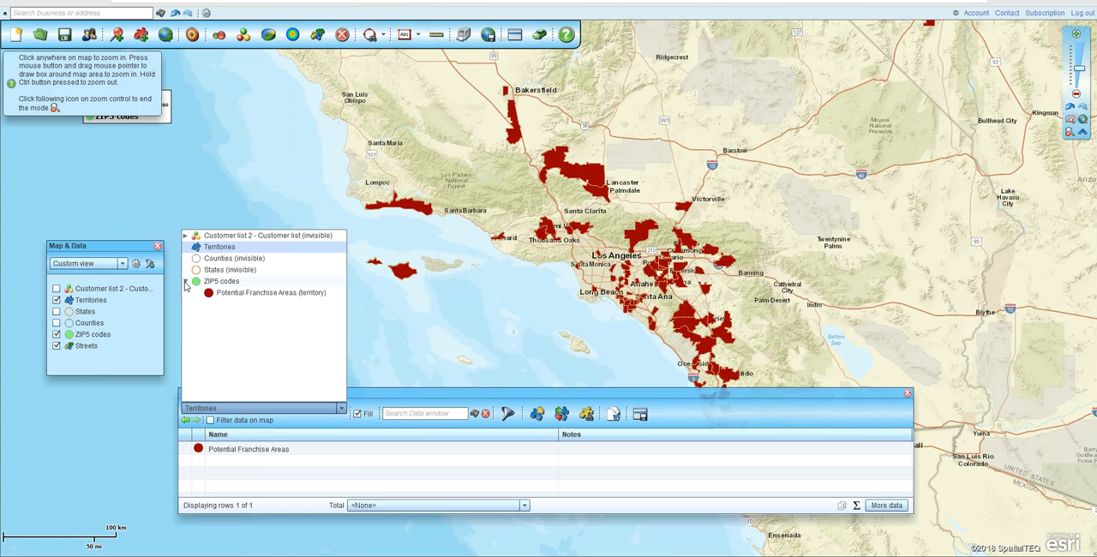
click(242, 297)
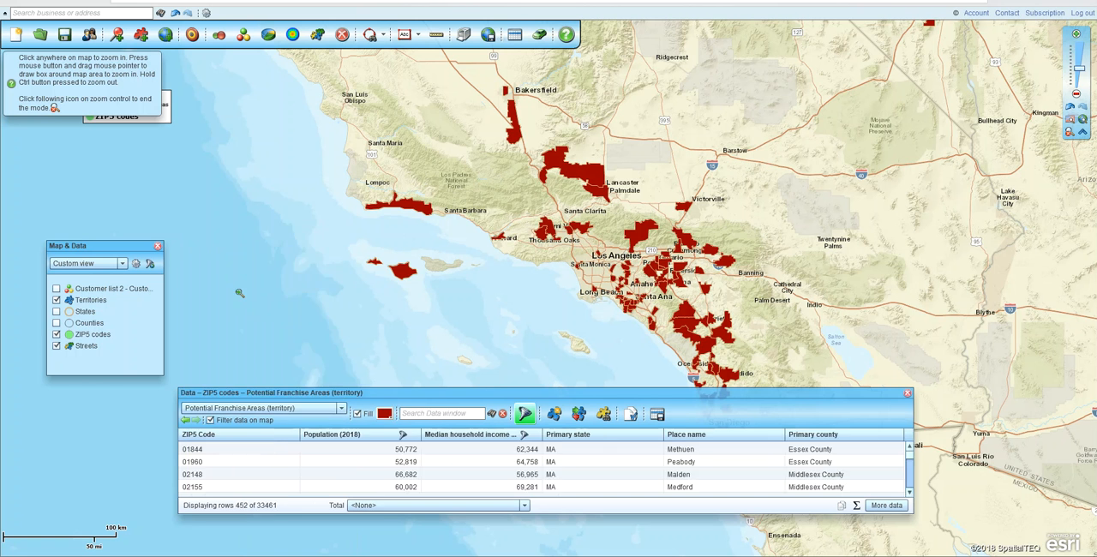
click(241, 479)
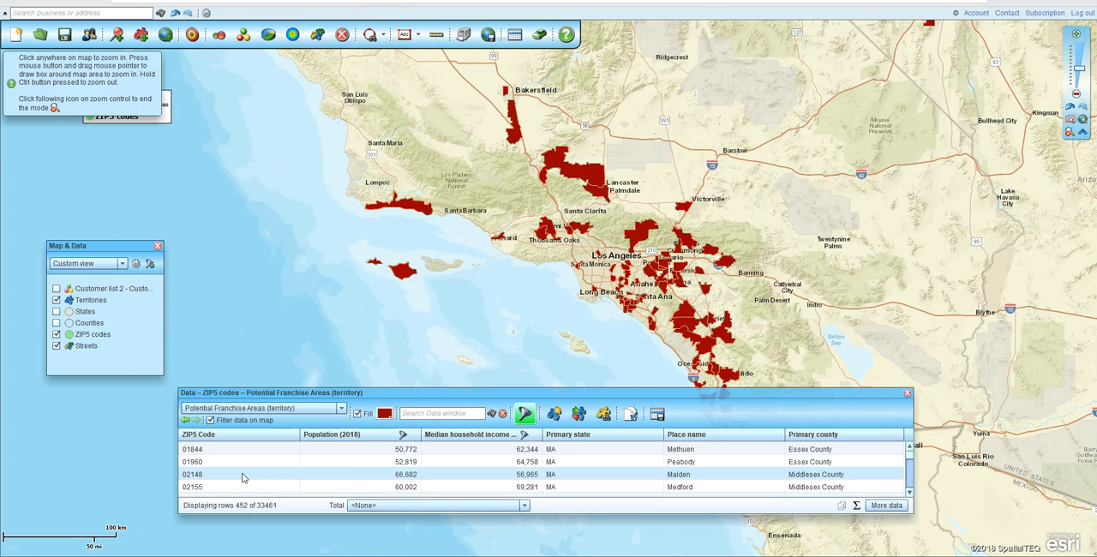
click(659, 419)
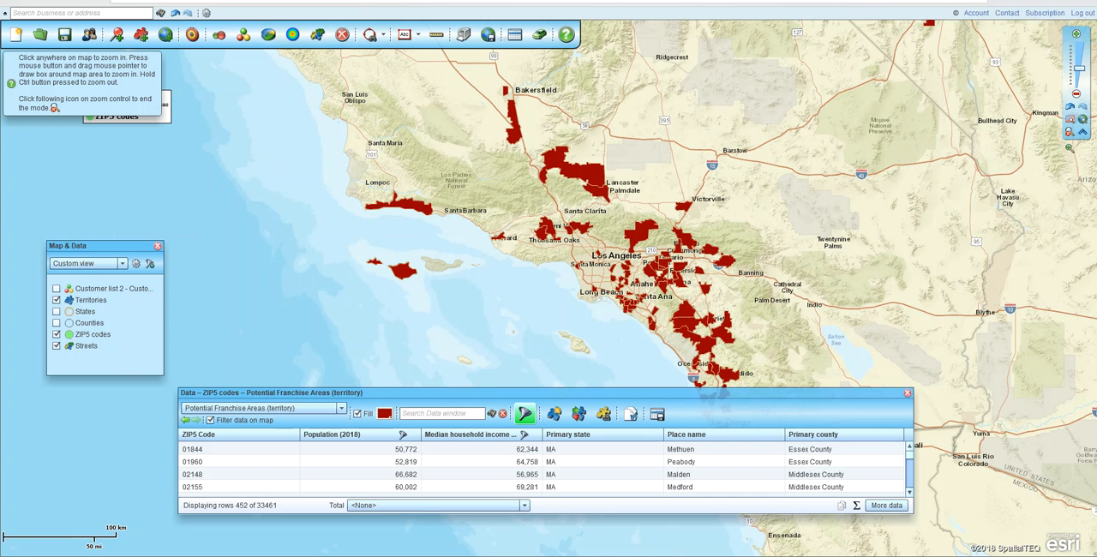
Draw a freehand polygon around the Southern California ZIP codes from Bakersfield past Los Angeles and start a data search inside it
click(1069, 135)
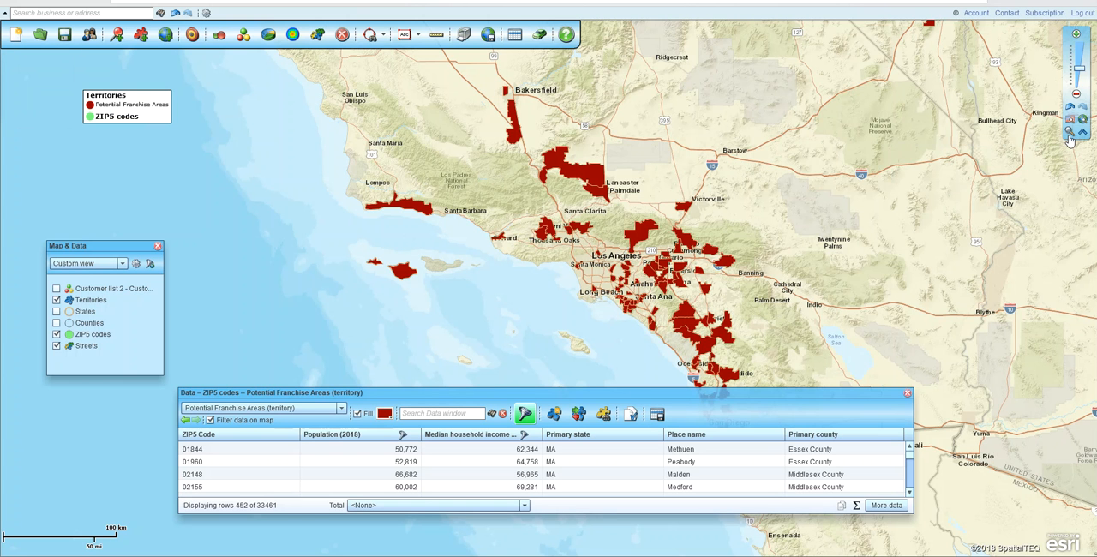
click(374, 39)
click(370, 107)
mouse_move(553, 106)
mouse_down()
mouse_move(450, 71)
mouse_move(296, 258)
mouse_move(716, 410)
mouse_move(859, 281)
mouse_move(563, 93)
mouse_up()
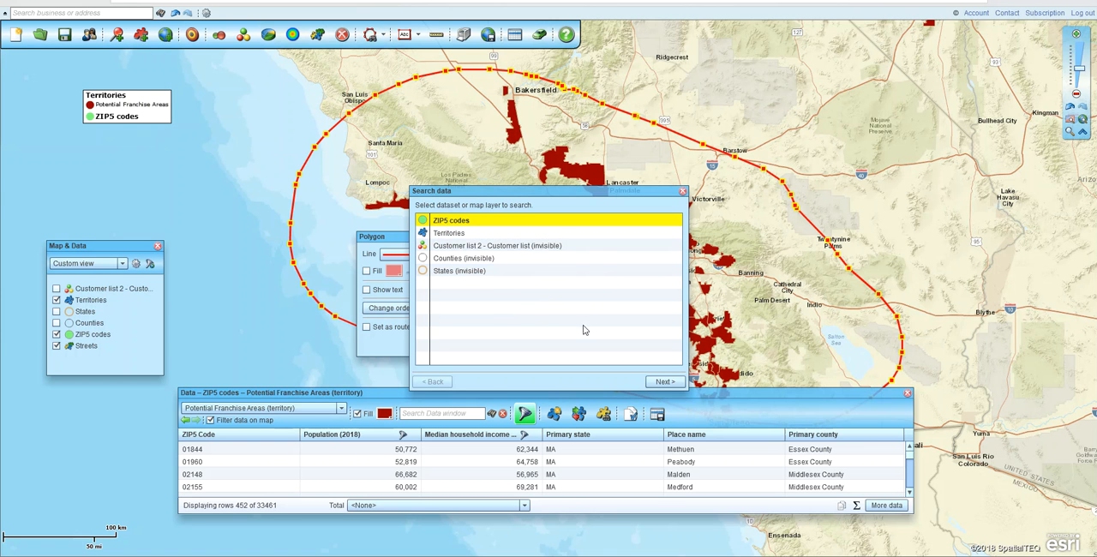
Remove the ZIP5 codes found inside the polygon from the Potential Franchise Areas territory
click(659, 384)
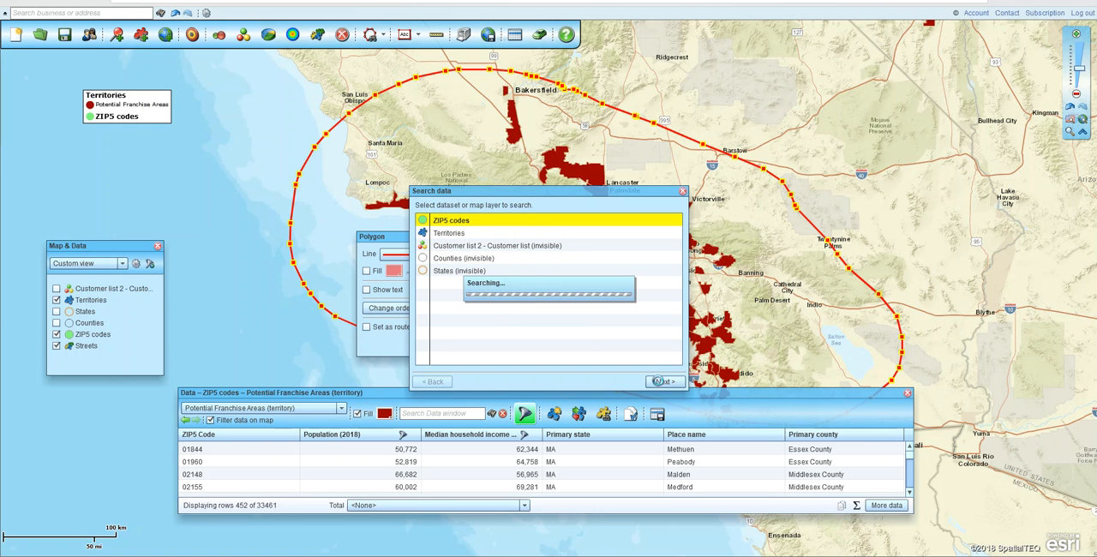
click(420, 273)
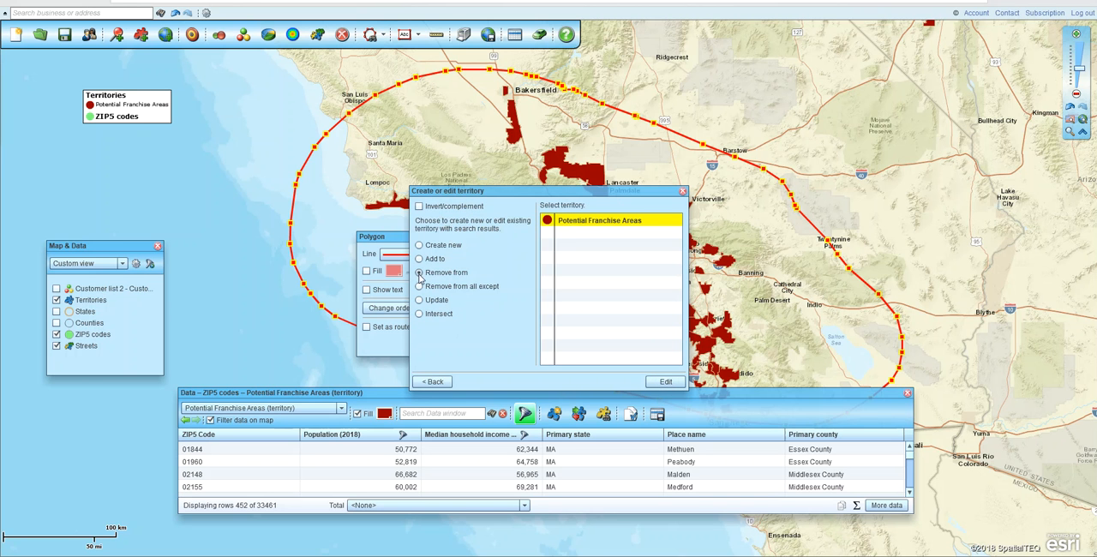
click(670, 381)
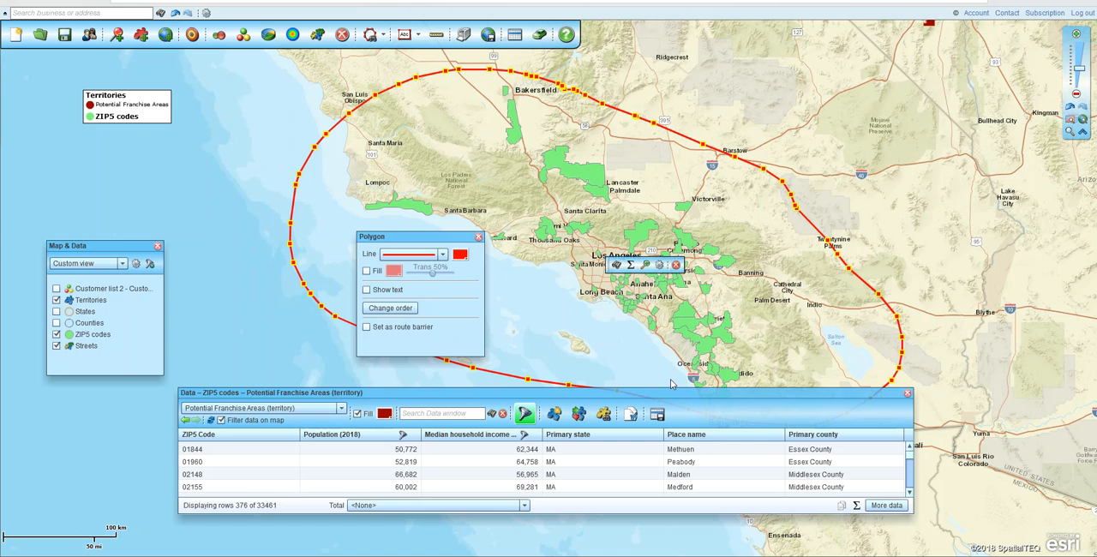
Create a new territory named Greater LA from the ZIP5 codes inside the polygon
click(615, 266)
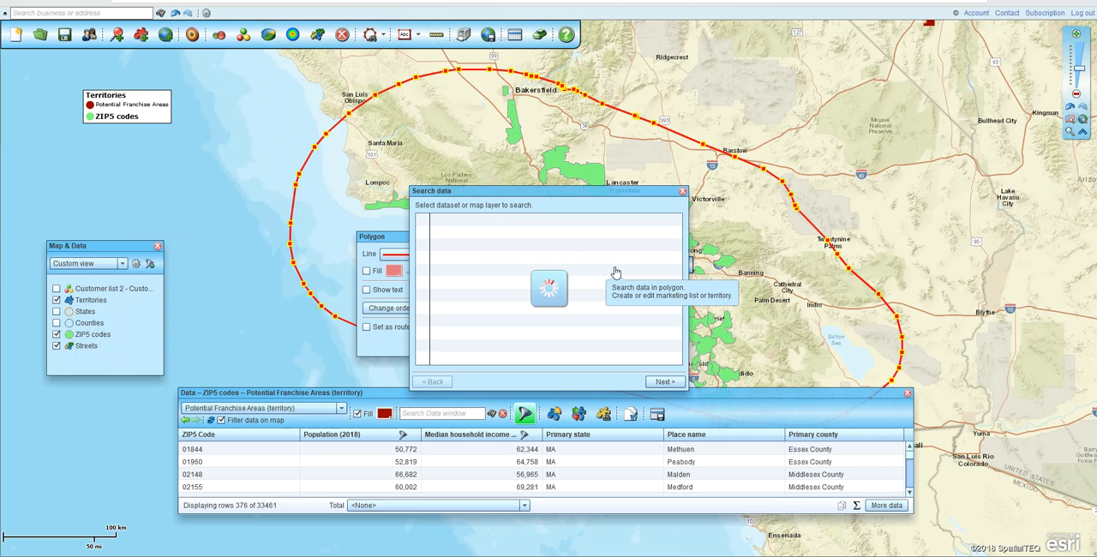
click(662, 382)
text(Greater LA)
click(665, 381)
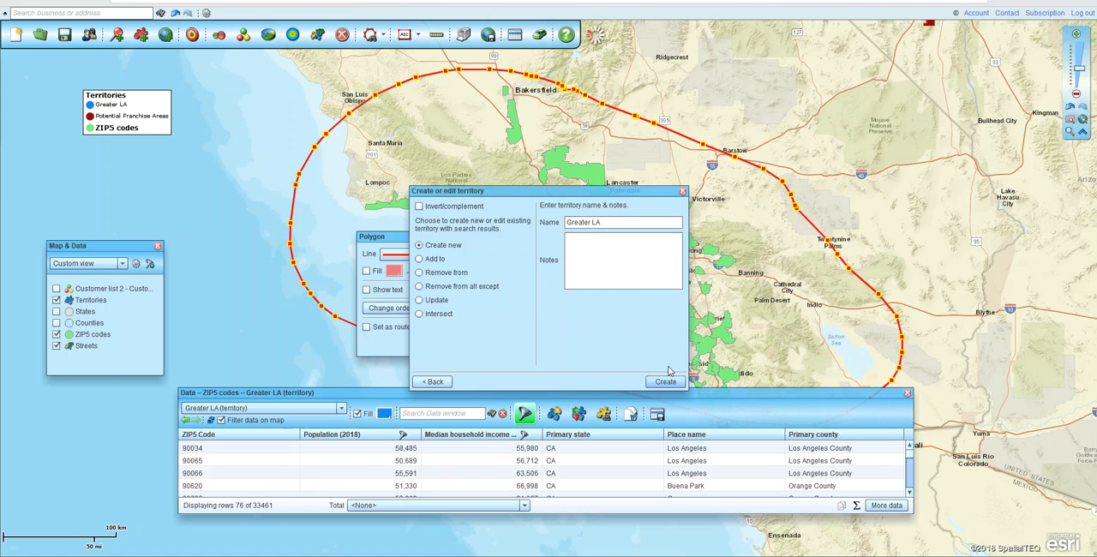
Change the Greater LA territory's fill color to bright red and delete the polygon drawn around it
click(387, 415)
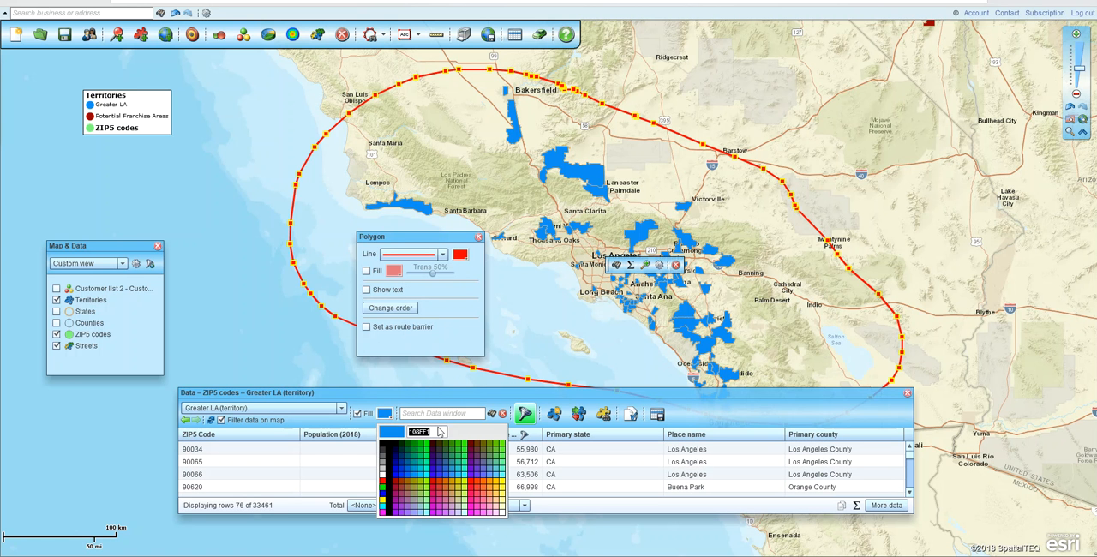
click(476, 485)
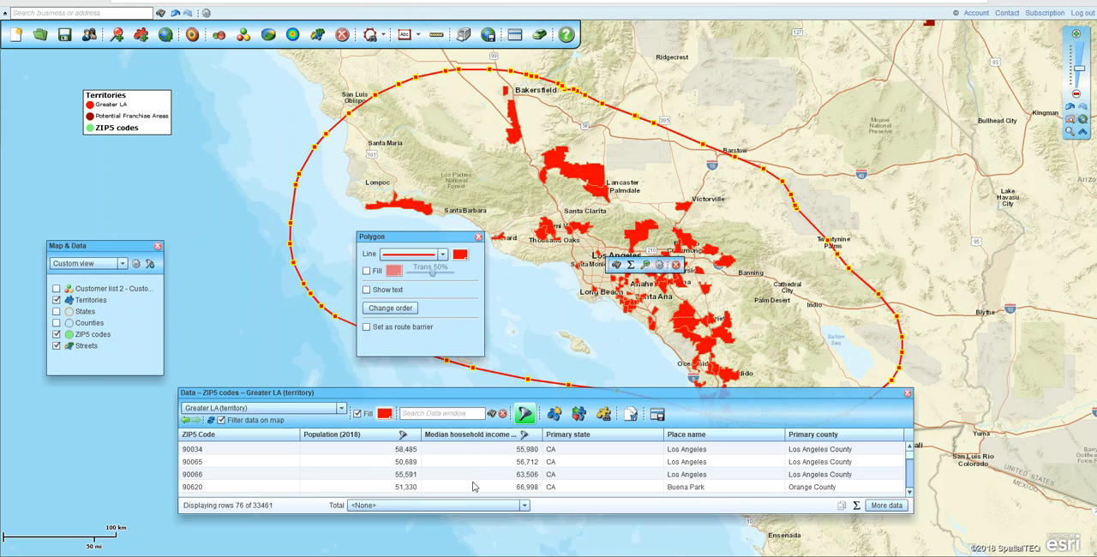
click(478, 238)
click(676, 265)
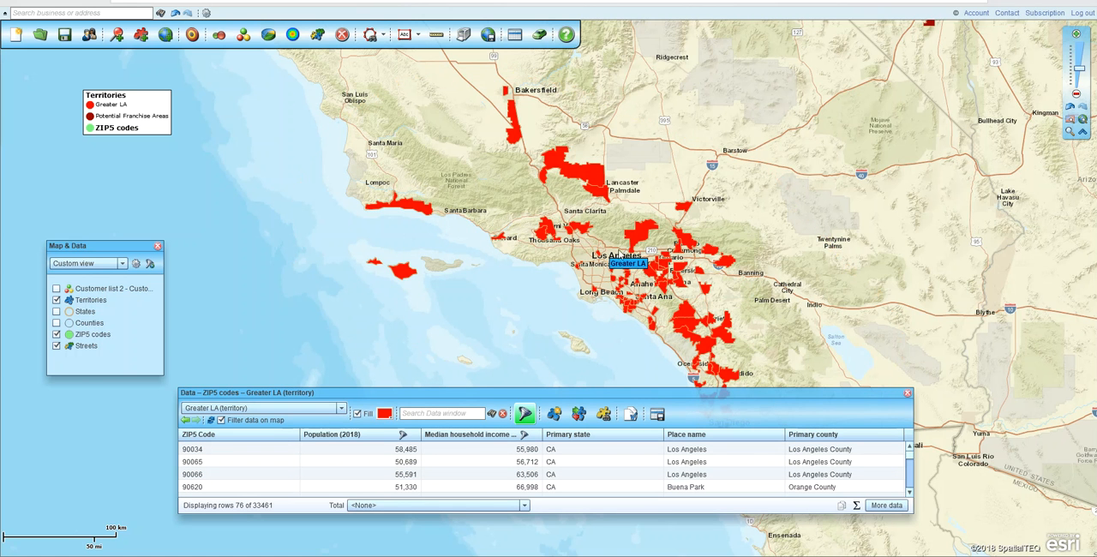
Move the Greater LA label on the map to just north of Los Angeles
drag(625, 268, 609, 229)
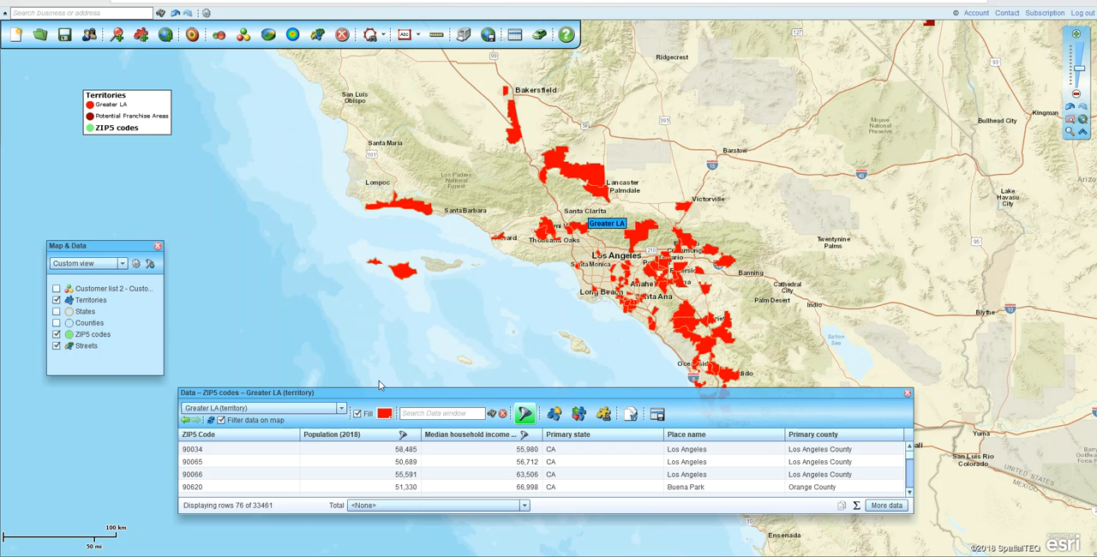
click(342, 410)
click(342, 411)
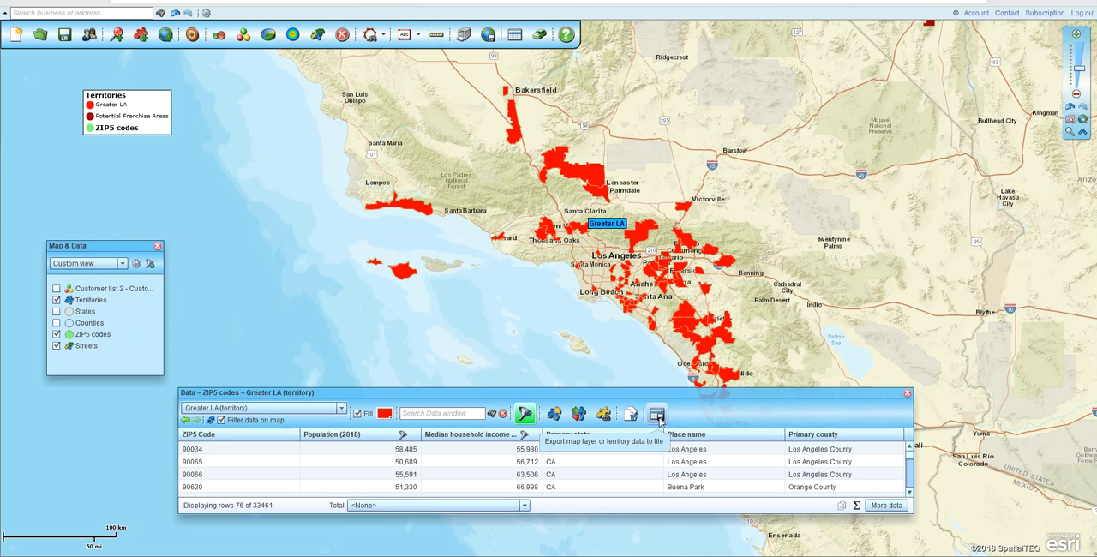